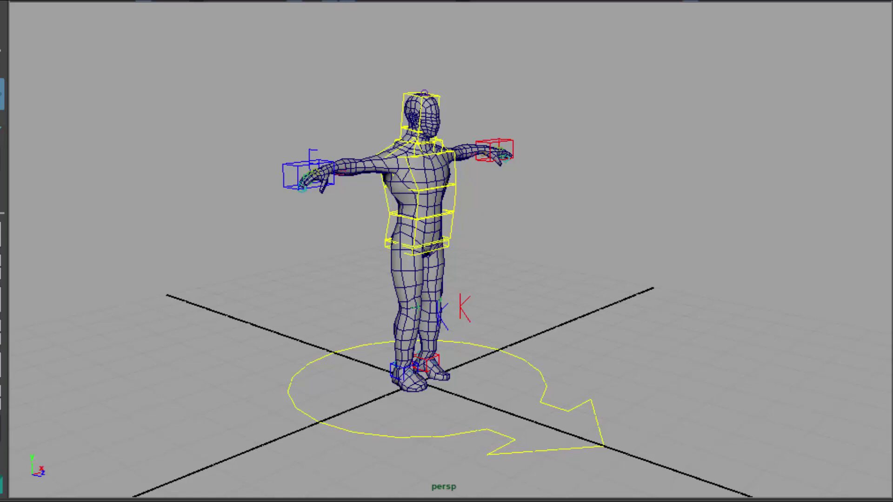
Open the Outliner beside the character and expand the Dude_Control group
left_click_drag(669, 362, 638, 360, "alt")
scroll(640, 360, "up", 3)
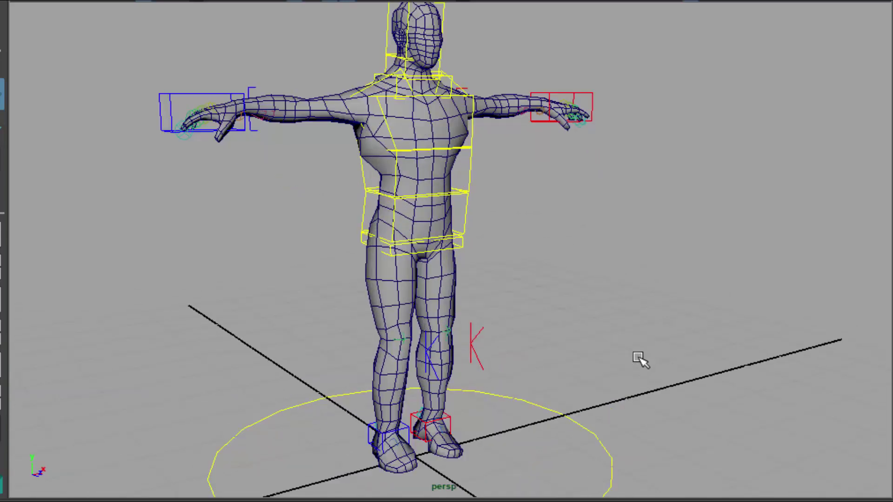
left_click_drag(619, 265, 603, 309, "alt")
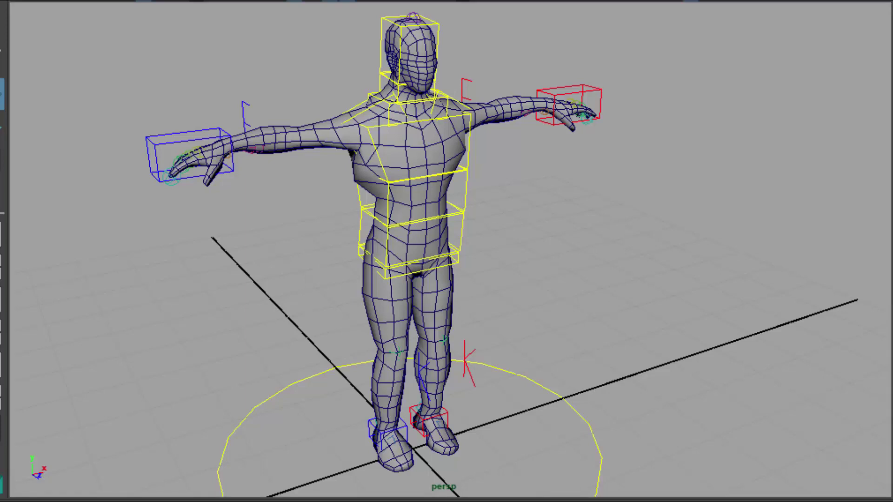
left_click_drag(479, 0, 651, 23)
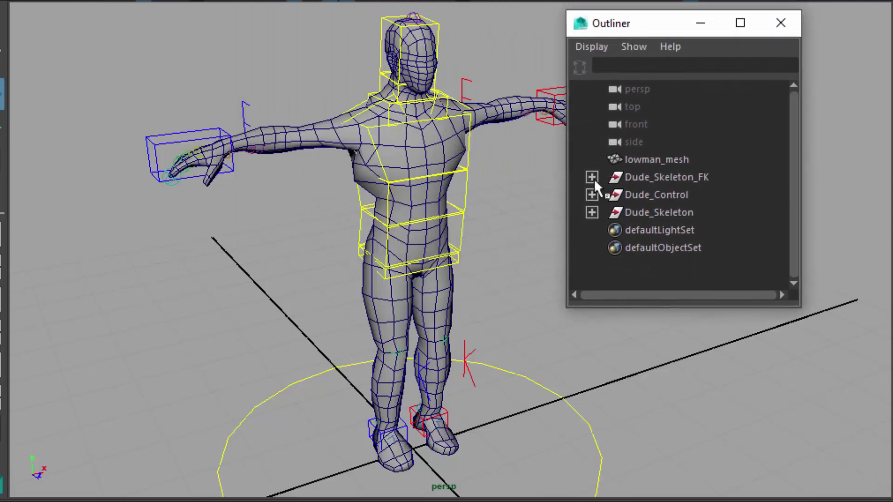
left_click(592, 194, "shift")
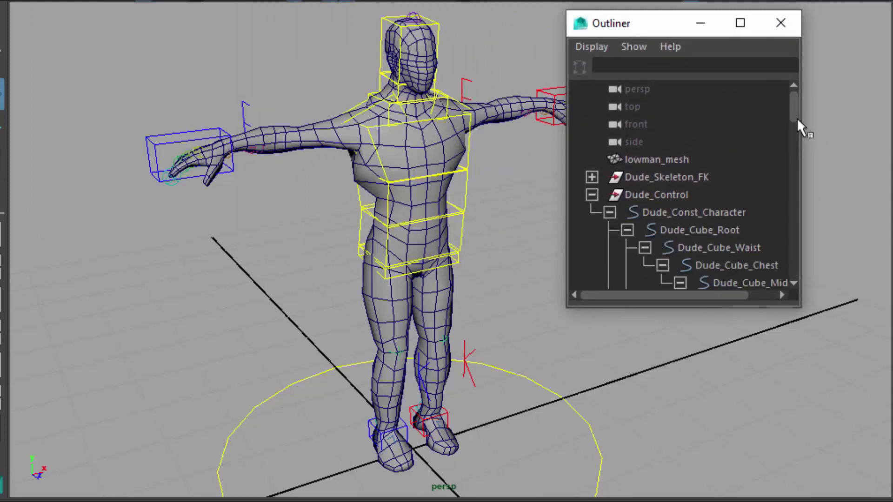
Examine the control curves in the Dude_Control hierarchy, from the root and chest to the legs, and select the Dude_Control group
left_click(702, 216)
left_click(702, 231)
left_click(710, 249)
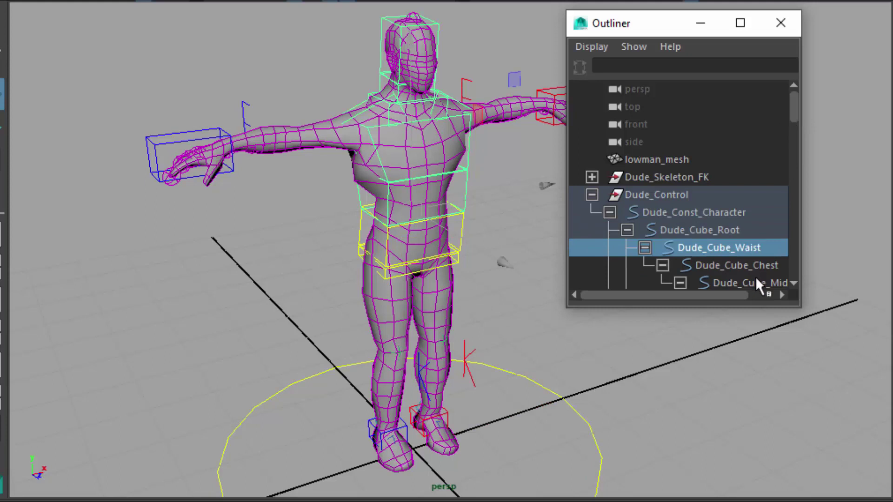
left_click(754, 281)
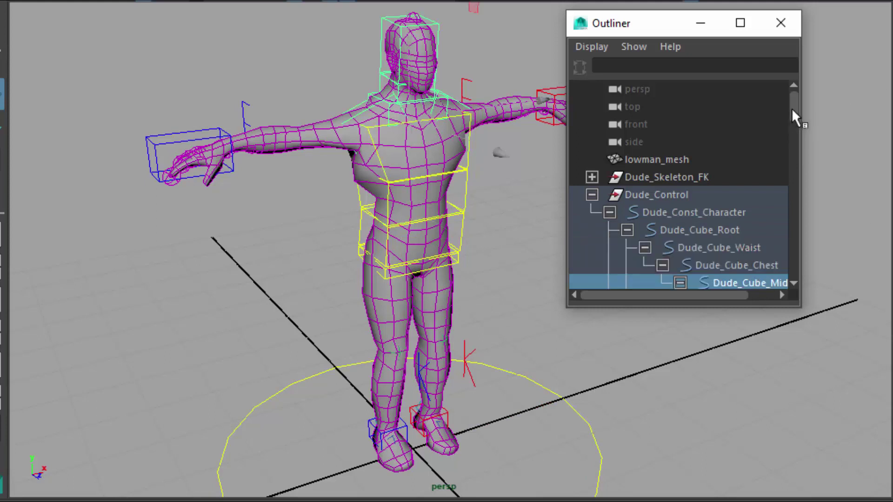
left_click_drag(792, 108, 742, 248)
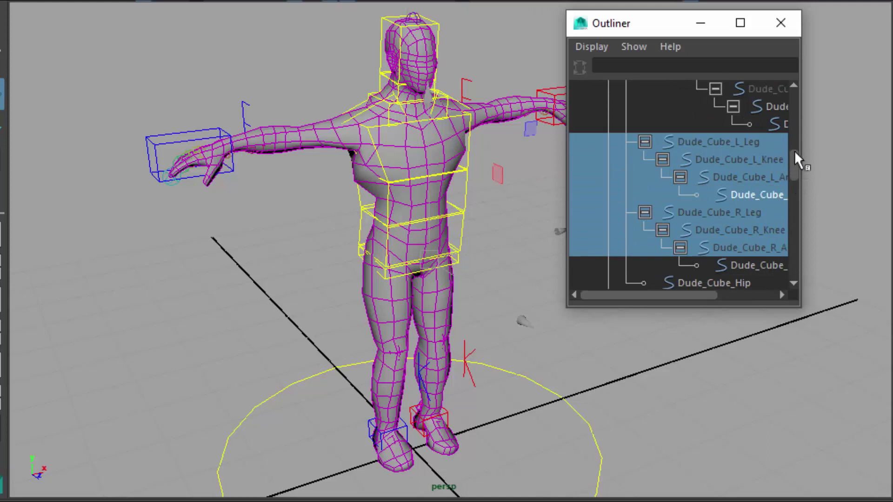
left_click_drag(794, 151, 799, 110)
left_click(719, 140)
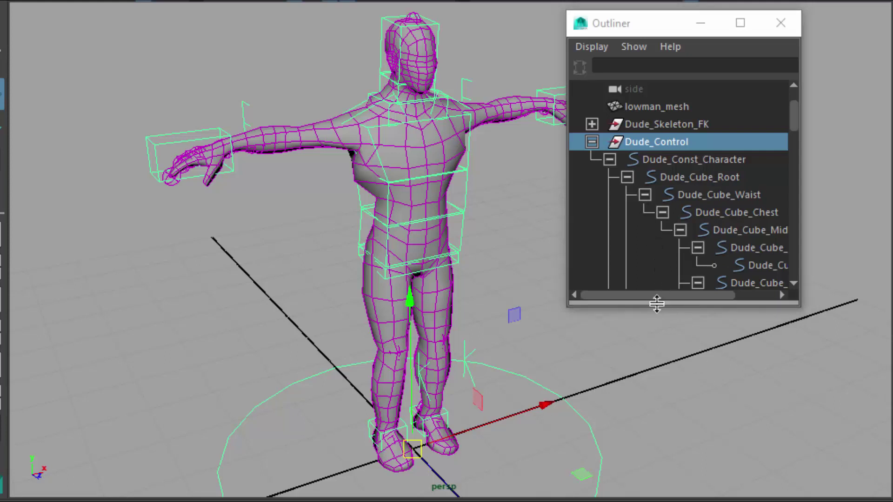
Enlarge the Outliner and compare the Dude_Const_Character control with its parent Dude_Control group, leaving the group selected
left_click_drag(658, 304, 652, 499)
left_click_drag(801, 324, 846, 321)
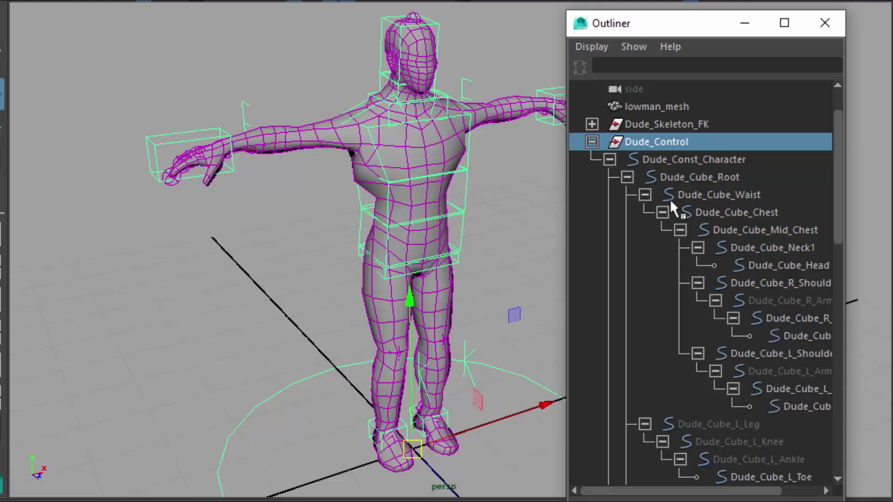
left_click(660, 161)
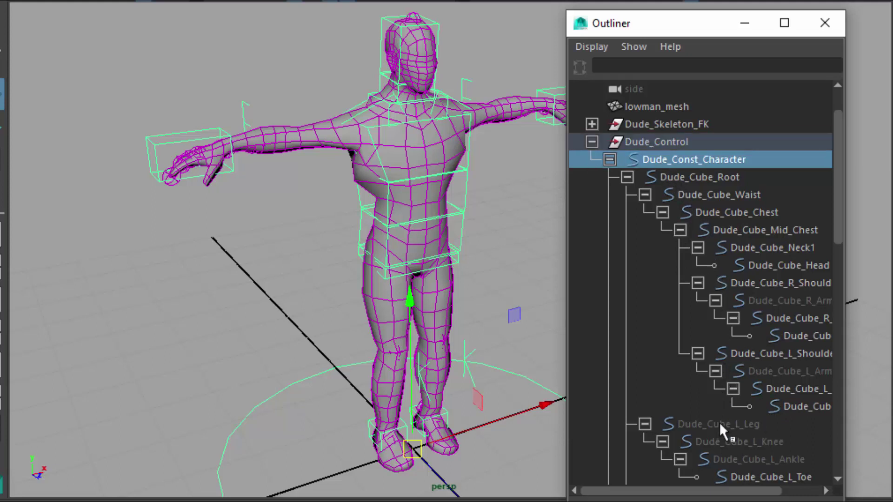
left_click(660, 140)
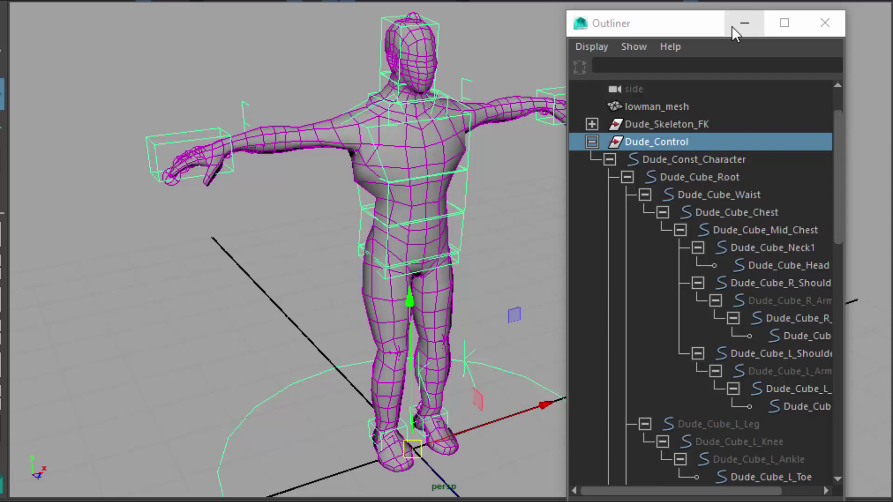
Select both hand controls on the character to check their place in the hierarchy, and close the Outliner
left_click(546, 242)
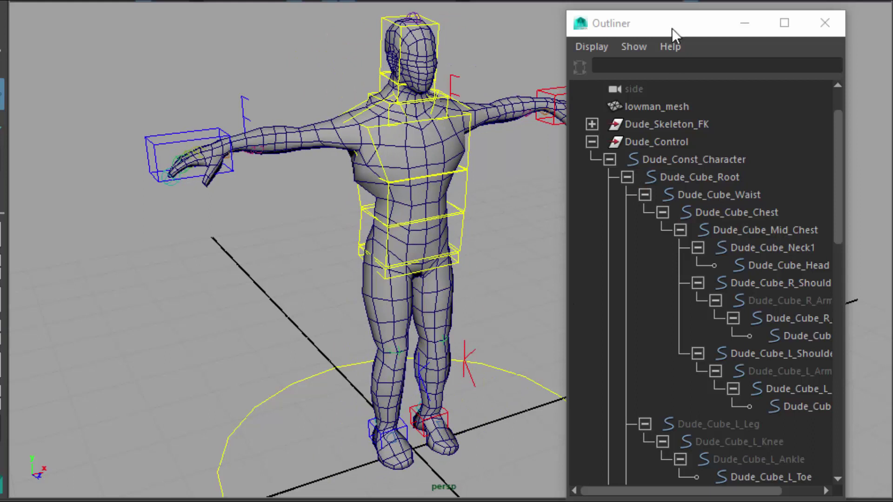
left_click_drag(672, 27, 712, 23)
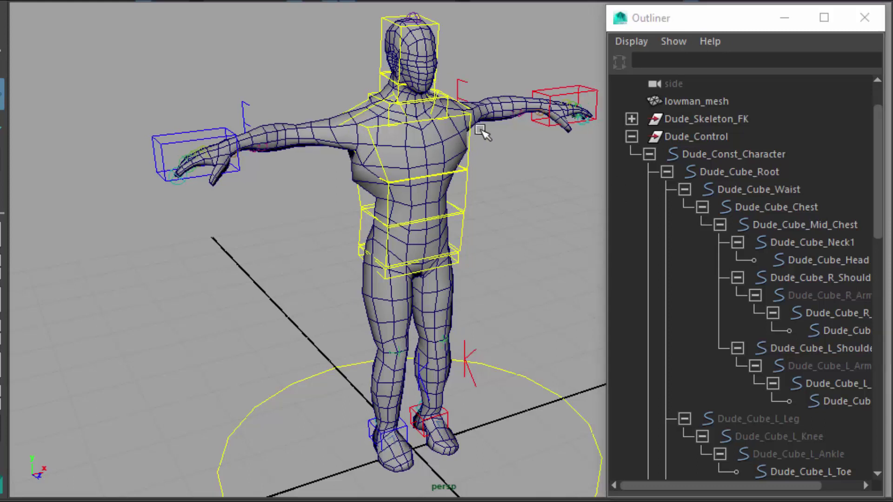
left_click(578, 96)
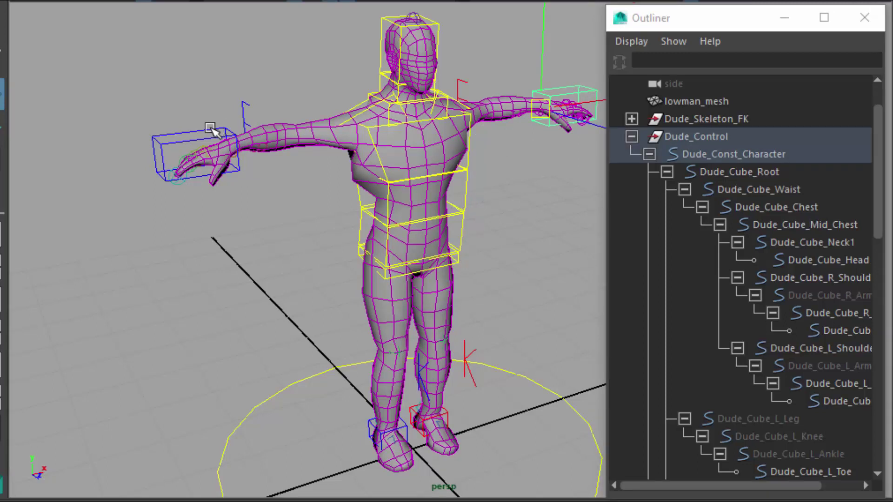
left_click(212, 130)
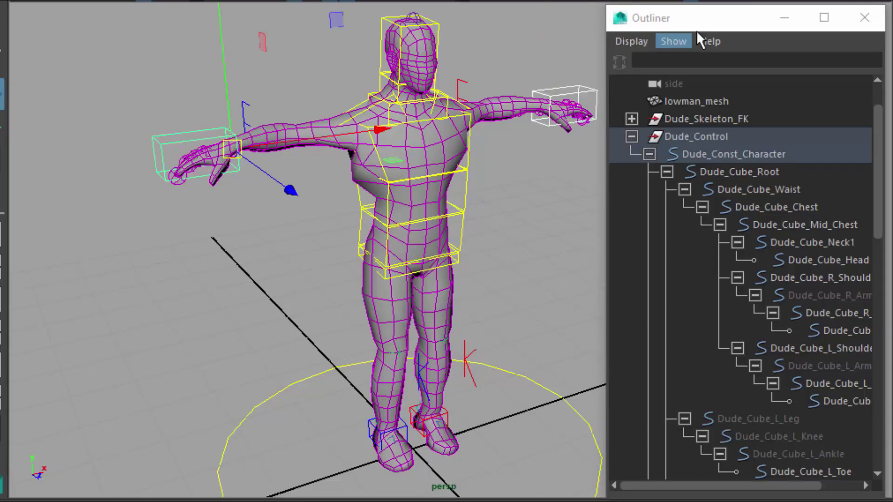
left_click(865, 17)
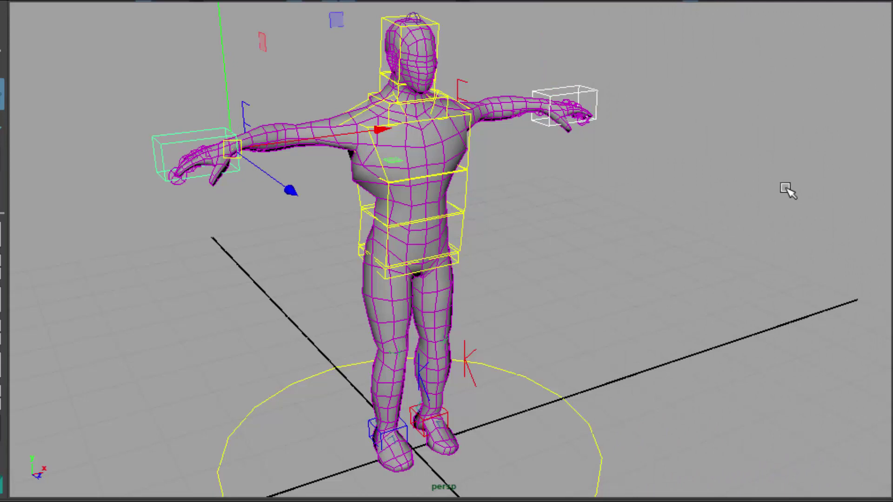
left_click(787, 189)
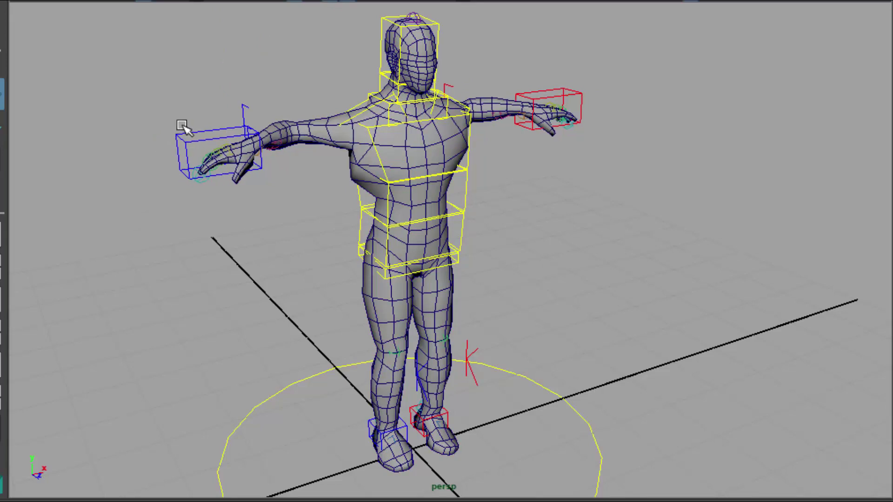
Select the blue hand control and play back the animation to check how the rig moves
left_click(183, 158)
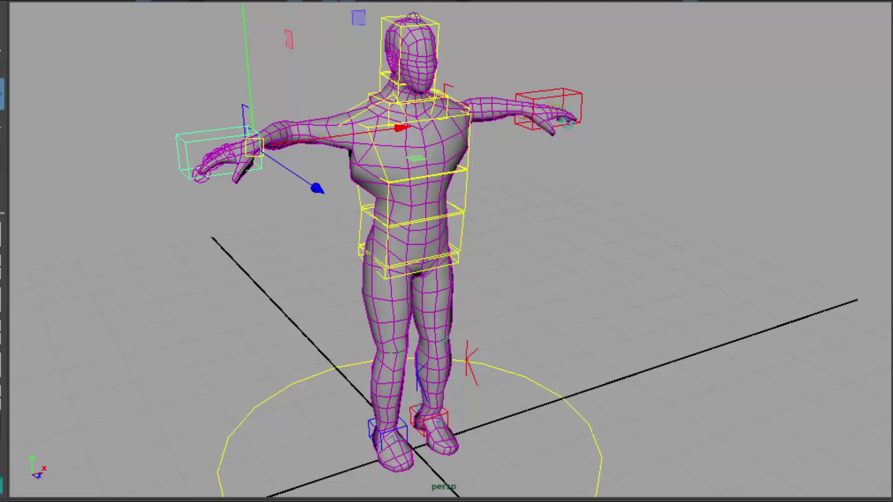
key("alt+v")
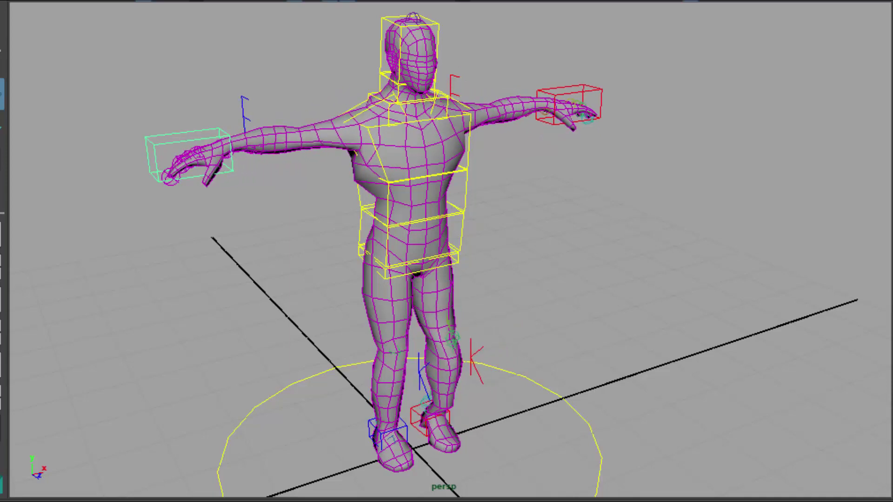
key("alt+v")
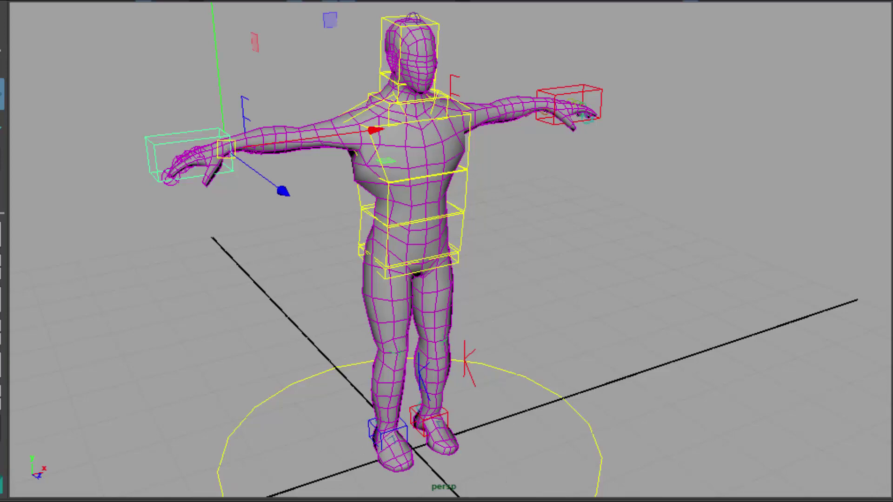
key("alt+v")
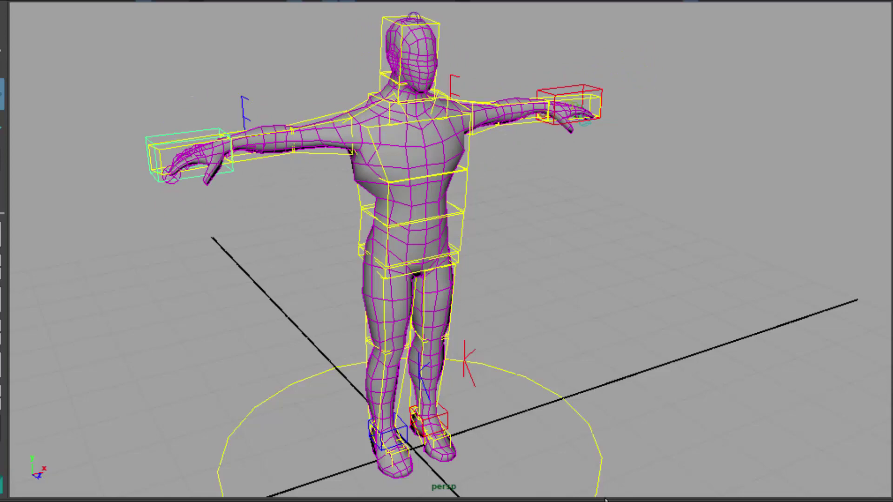
Examine the torso and arm controls up close during playback, stop the playback and clear the selection
scroll(500, 289, "up", 3)
scroll(500, 290, "up", 3)
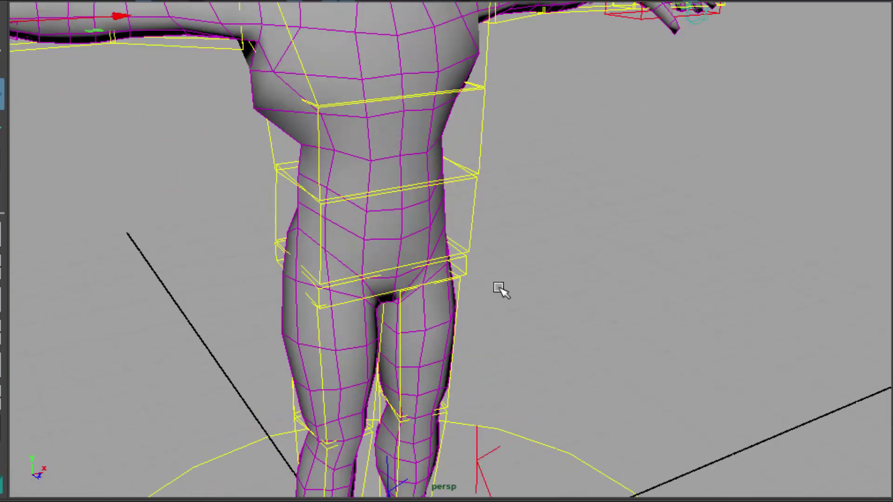
middle_click_drag(554, 226, 551, 395, "alt")
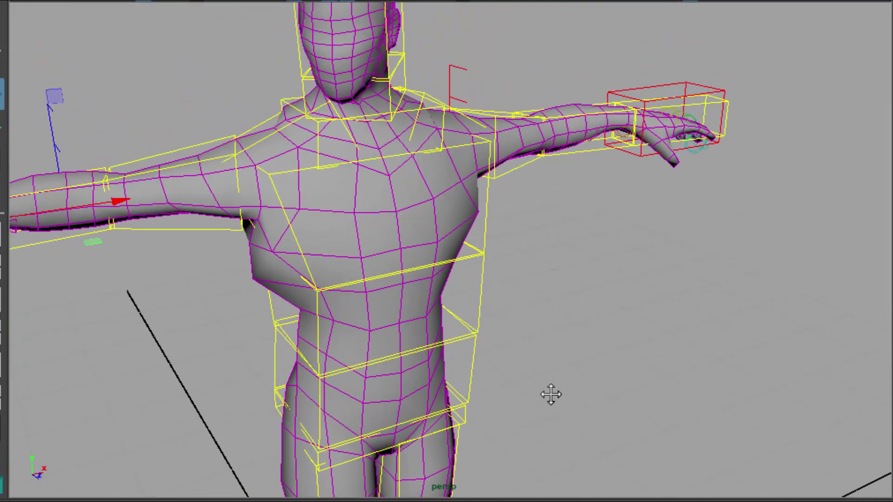
key("alt+v")
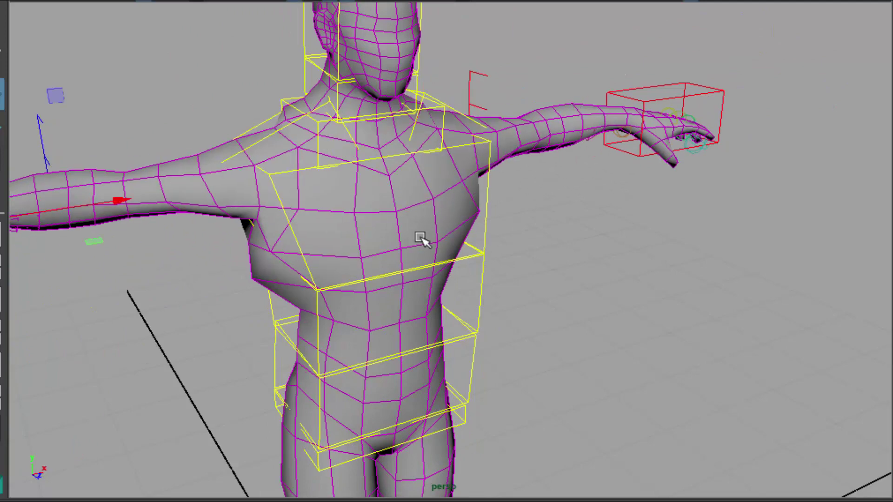
scroll(485, 228, "down", 6)
left_click_drag(544, 289, 525, 233, "alt")
left_click(541, 238)
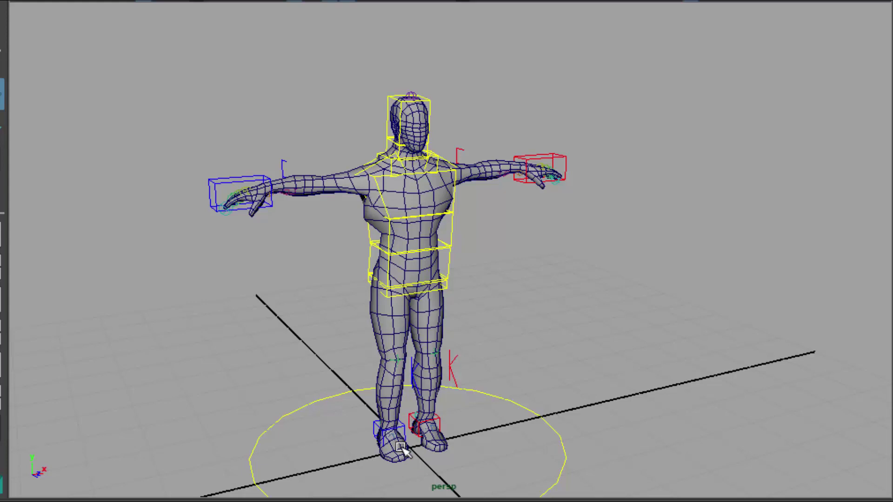
Play back the animation with the red hand control selected, stop it, and move the selection up to the Dude_Control group
left_click(563, 158)
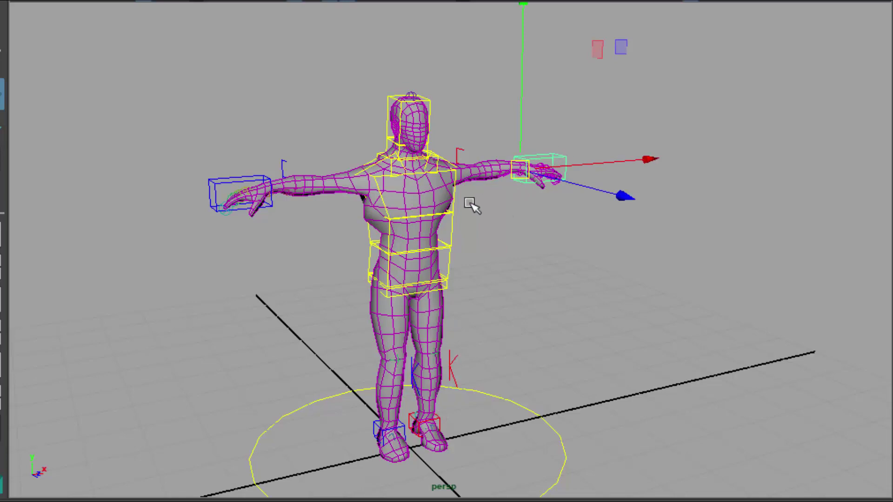
key("alt+v")
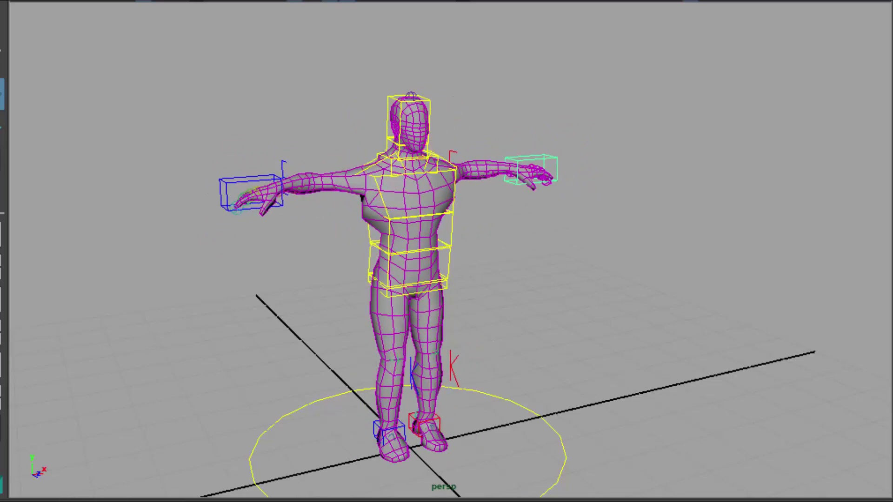
key("Escape")
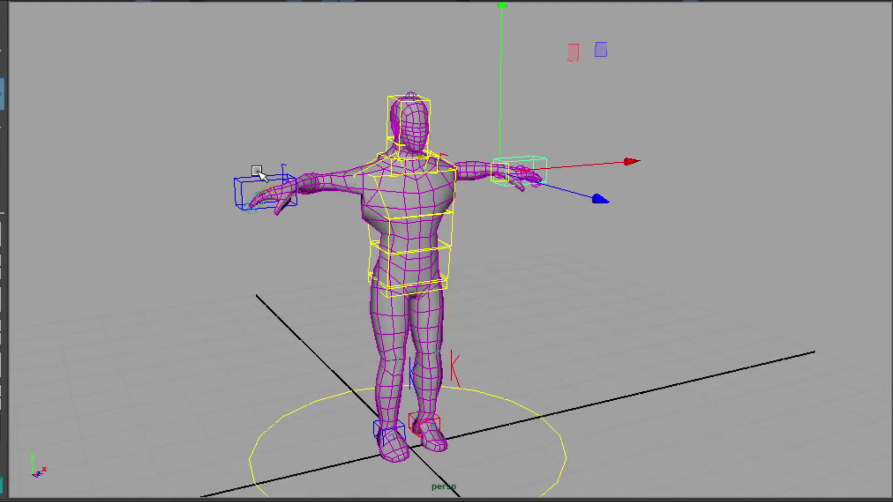
key("Up")
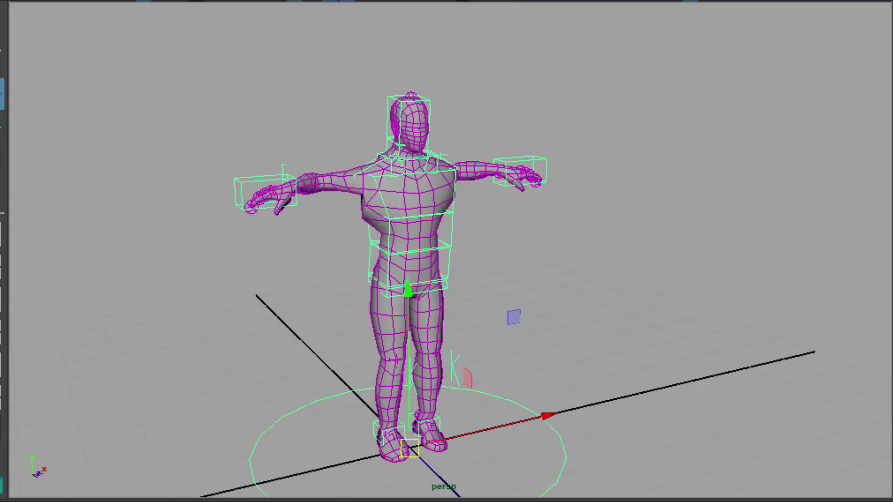
key("ctrl+z")
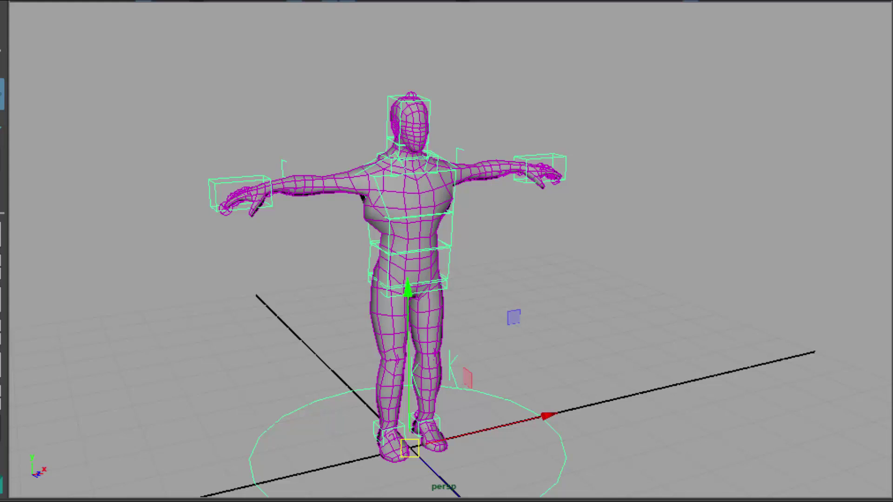
Make sure the animImportExport.mll plug-in is loaded and set to auto load in the Plug-in Manager
left_click(239, 5)
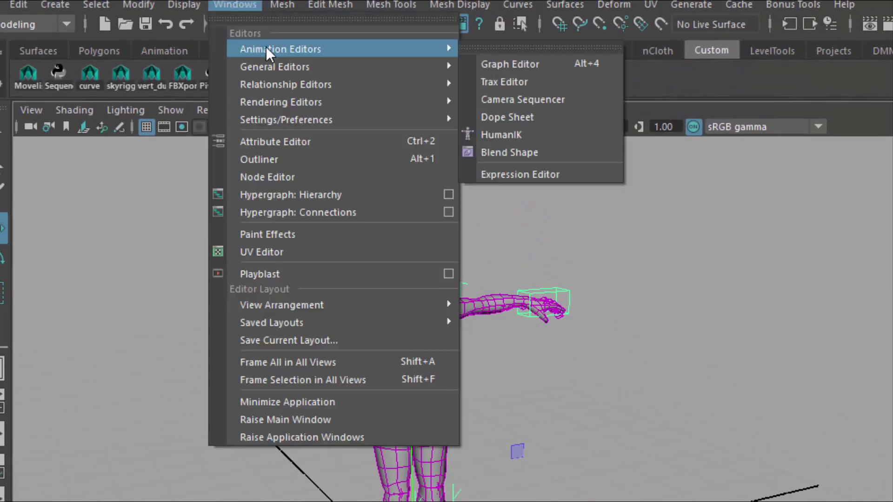
mouse_move(284, 119)
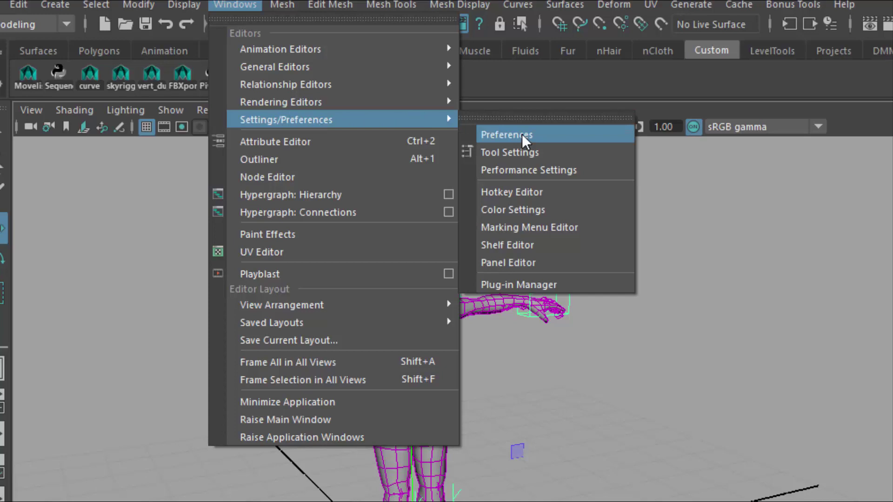
left_click(532, 285)
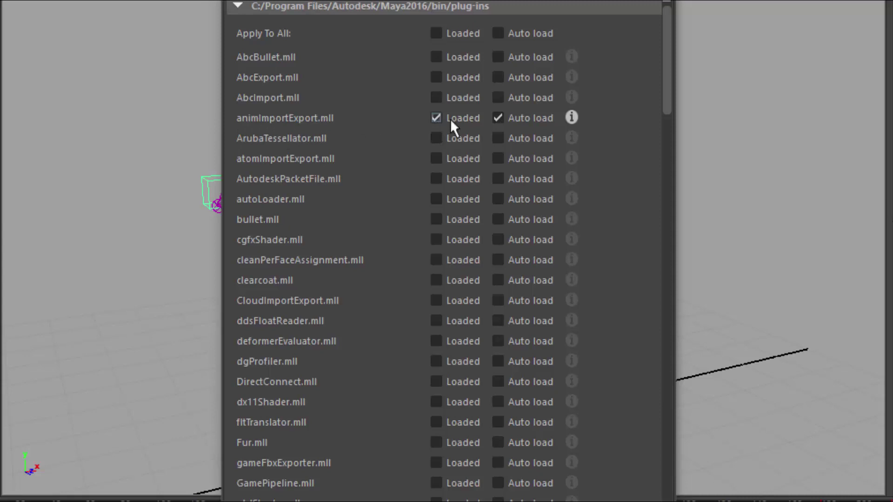
left_click(499, 119)
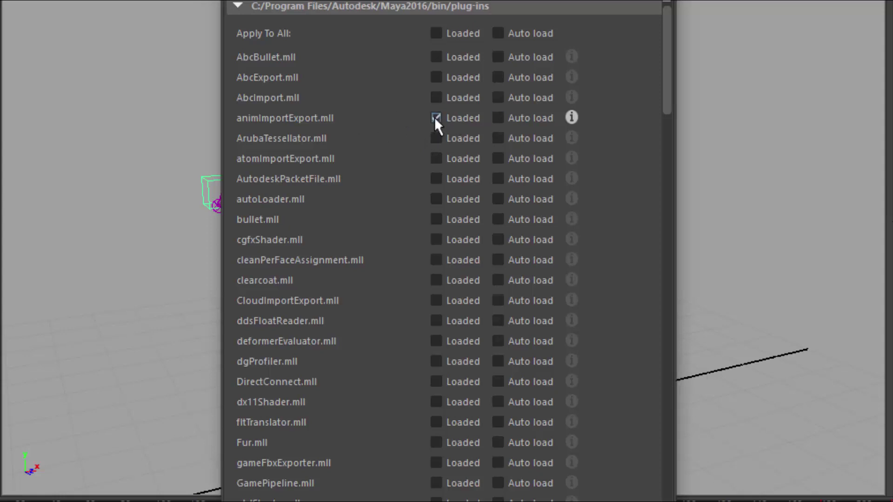
left_click(498, 119)
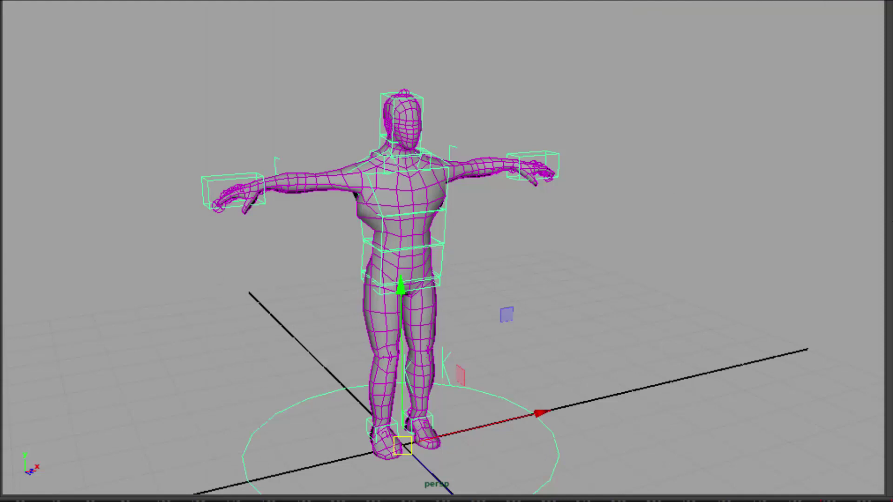
Bring up the Outliner, select the Dude_Control group, and collapse and re-expand its hierarchy
left_click_drag(891, 21, 724, 19)
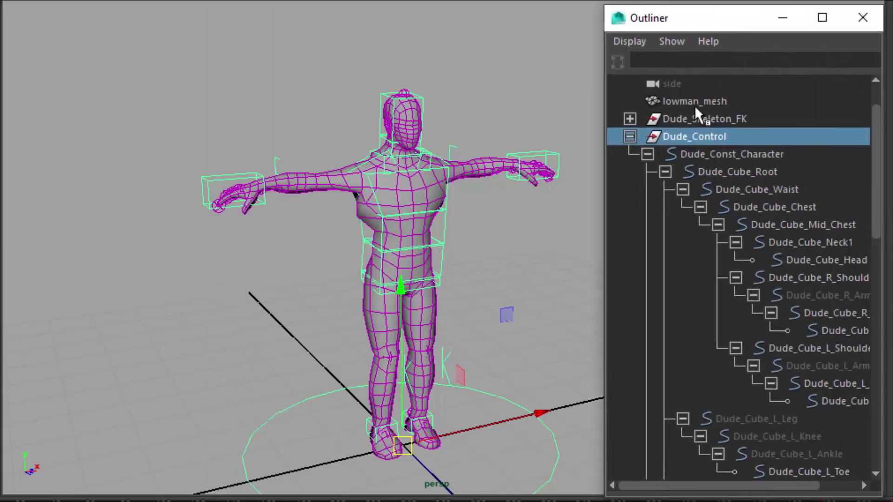
left_click(694, 148)
left_click(696, 137)
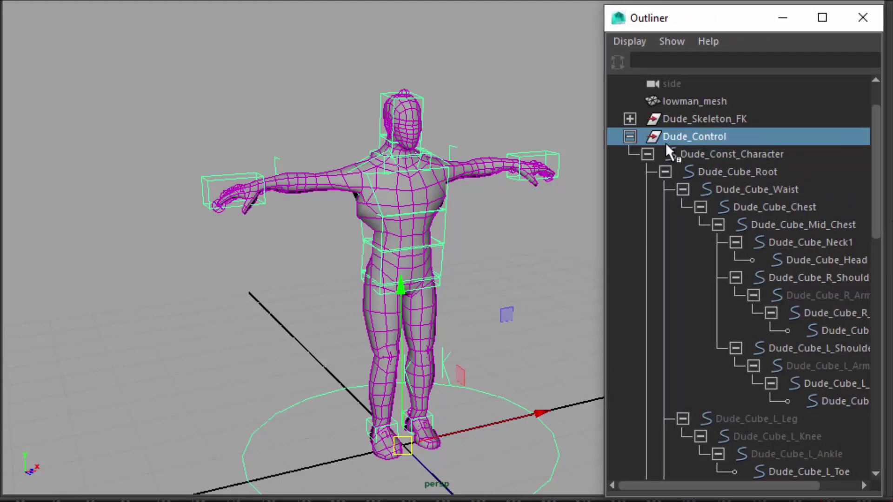
left_click(630, 136)
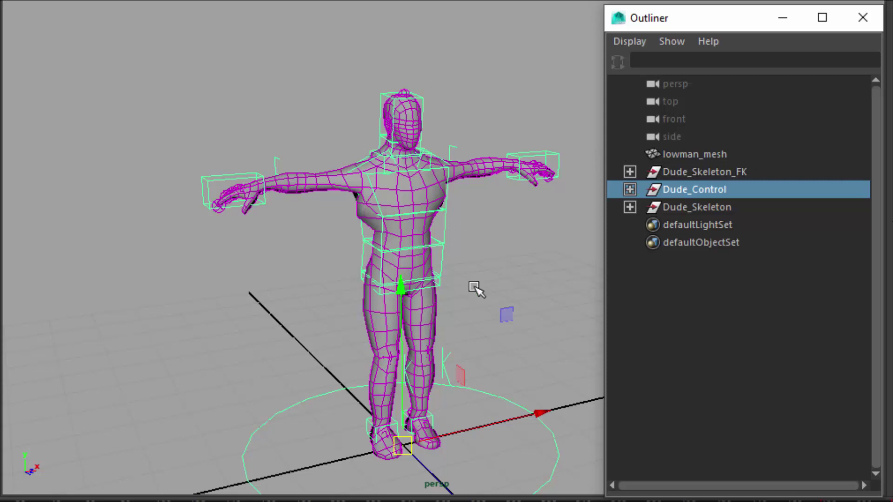
left_click(630, 189)
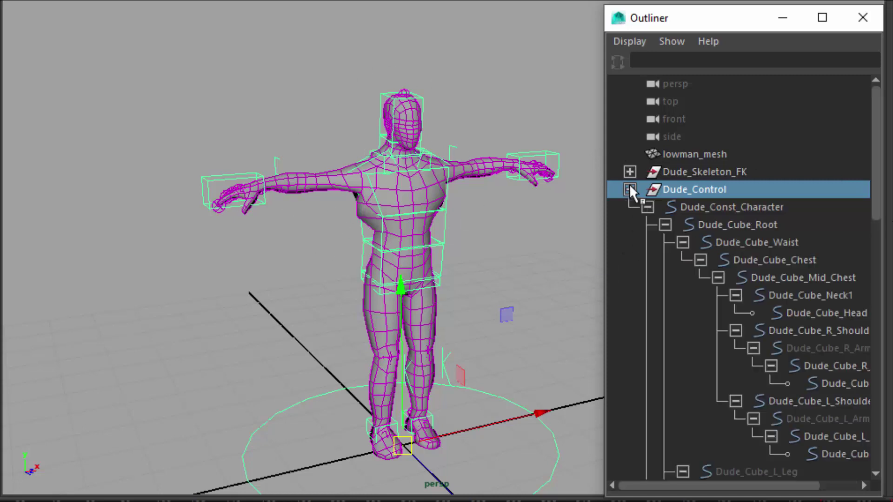
Examine the controls under Dude_Control one by one, from Dude_Const_Character through the spine and neck down the right arm chain
left_click(720, 207)
left_click(734, 225)
left_click(755, 242)
left_click(773, 278)
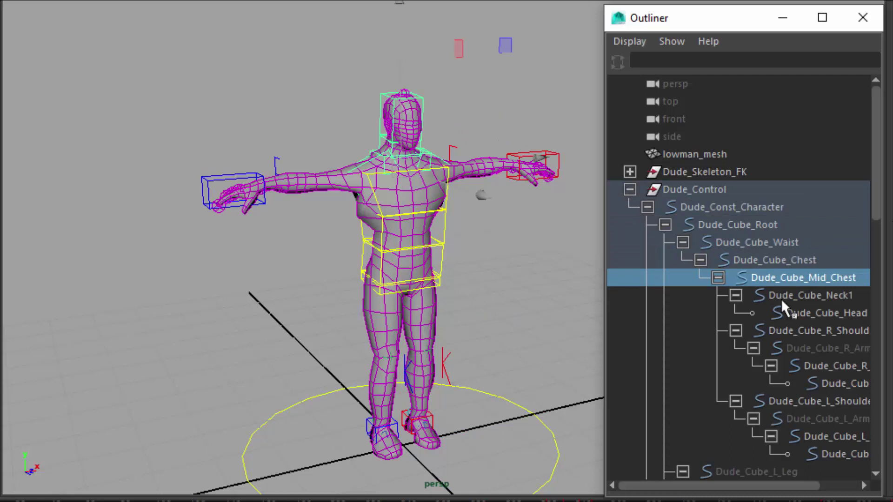
left_click(786, 298)
left_click(800, 334)
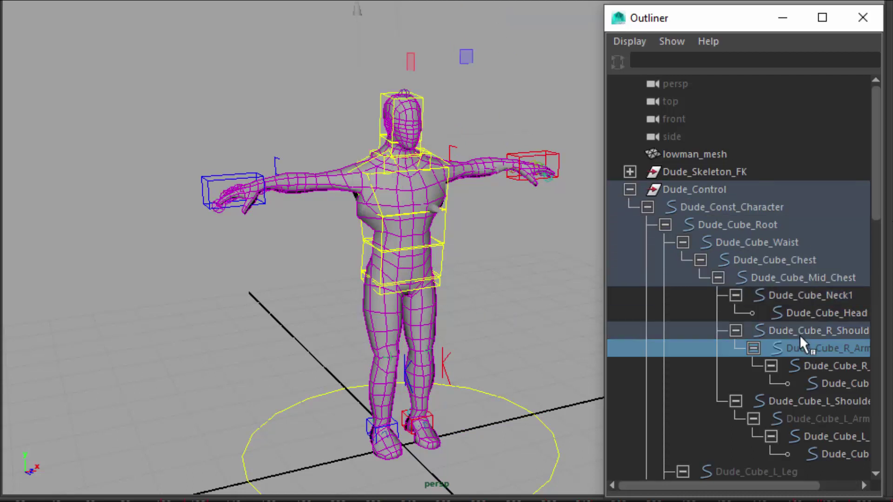
left_click(813, 365)
left_click(825, 384)
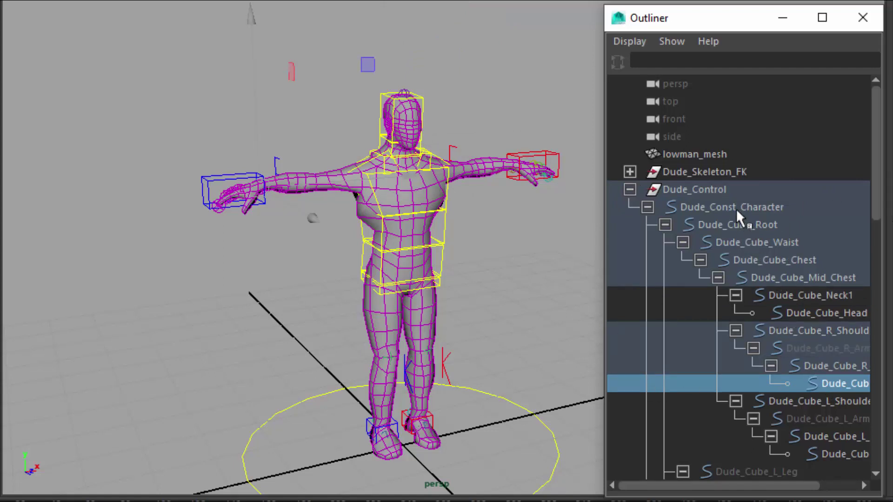
Go through Dude_Const_Character, Dude_Cube_Root and Dude_Cube_Waist once more and return the selection to Dude_Control
left_click(706, 188)
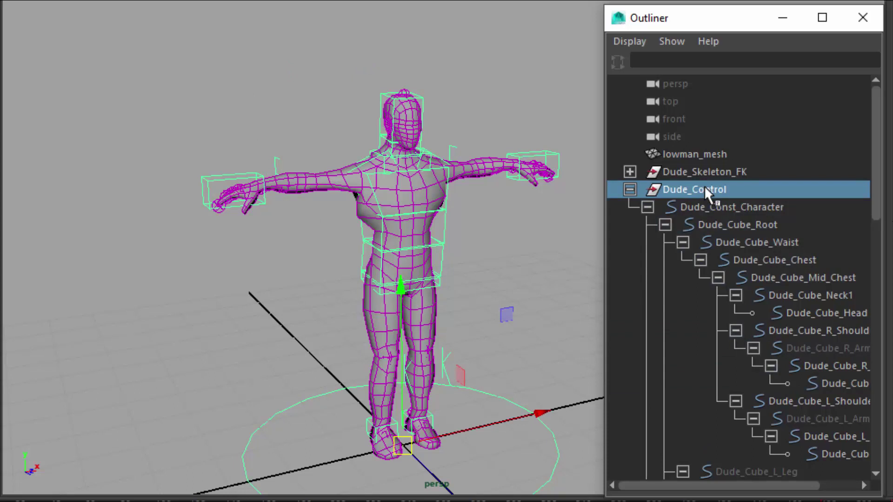
left_click(713, 205)
left_click(727, 225)
left_click(732, 239)
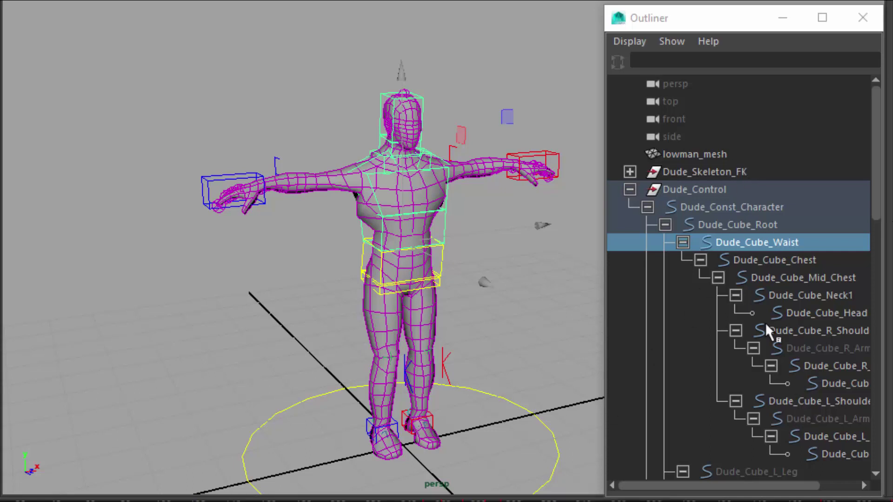
left_click(693, 190)
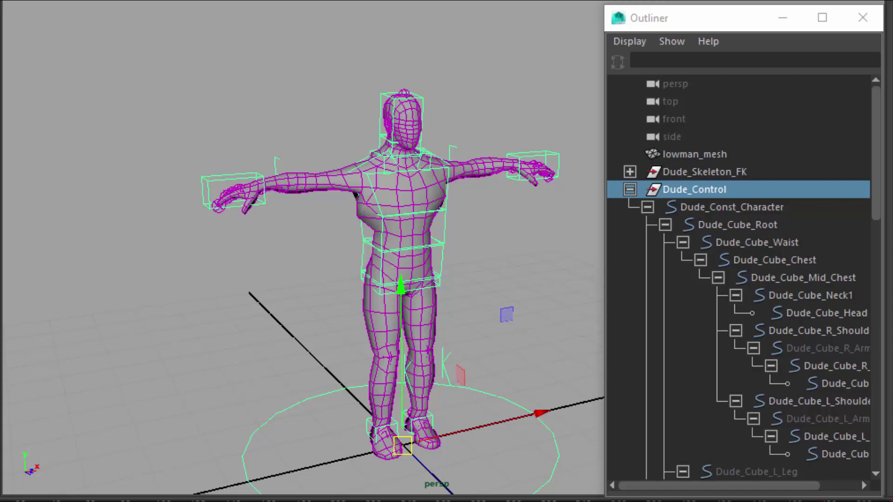
Restore the full interface and open the Export Selection options with animExport as the file type
key("Escape")
key("ctrl+space")
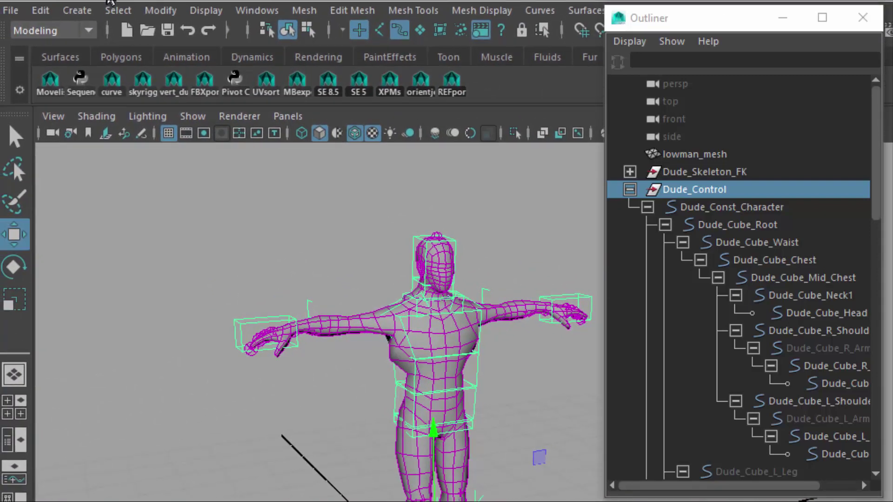
left_click(14, 9)
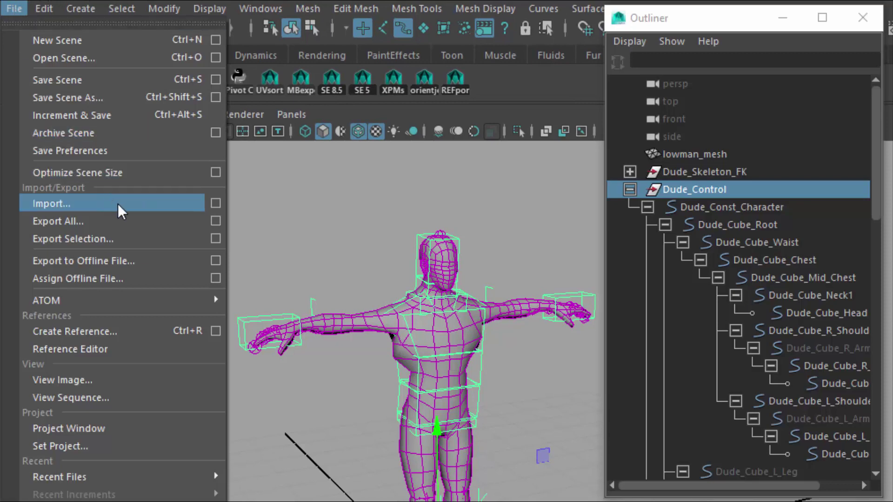
left_click(216, 239)
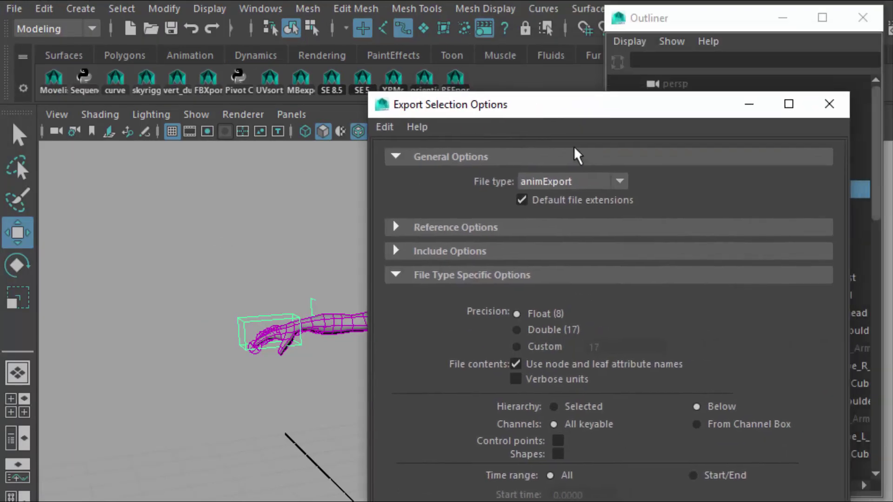
left_click(620, 182)
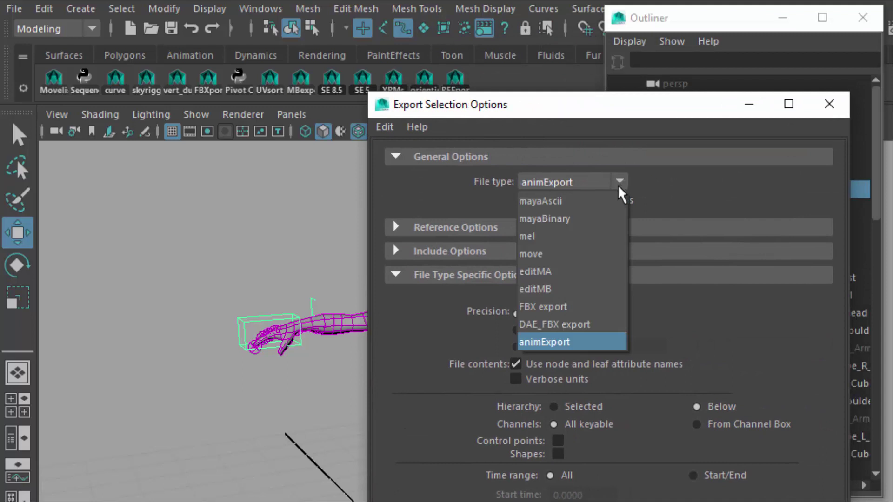
left_click(571, 342)
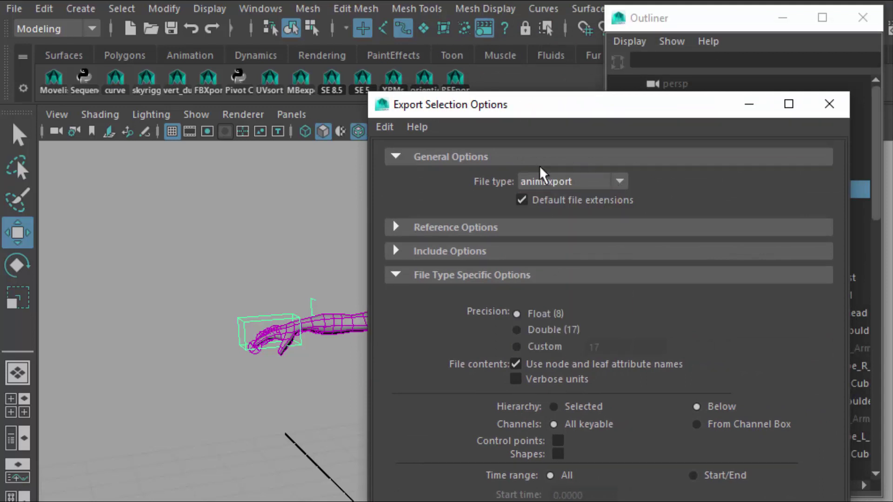
Arrange the export options beside the Outliner and set the export hierarchy to Below
left_click_drag(687, 115, 587, 70)
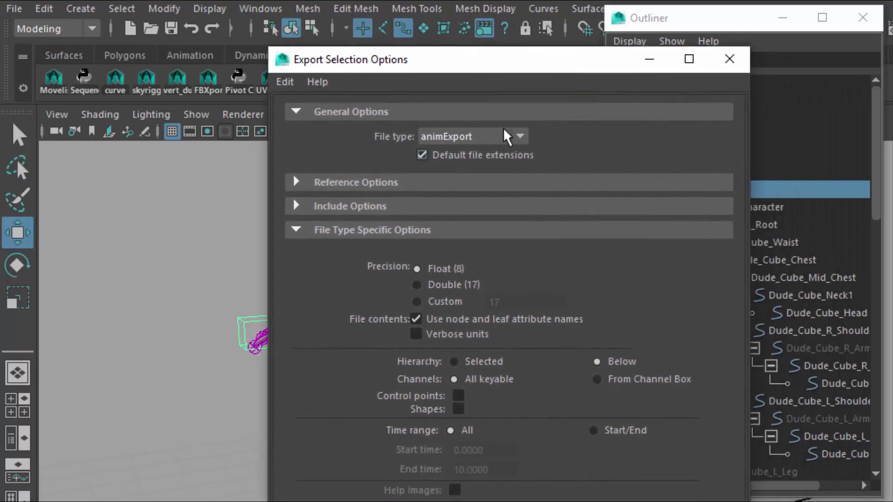
left_click_drag(478, 69, 389, 4)
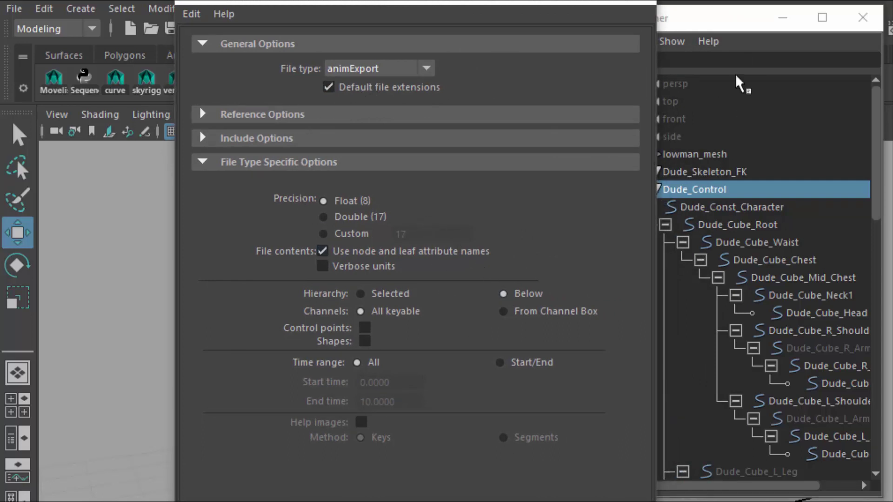
left_click_drag(743, 24, 785, 36)
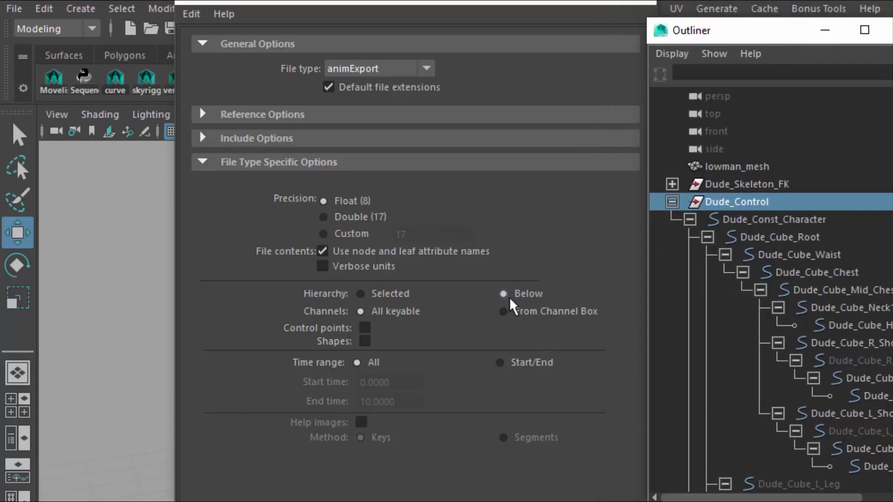
left_click(378, 294)
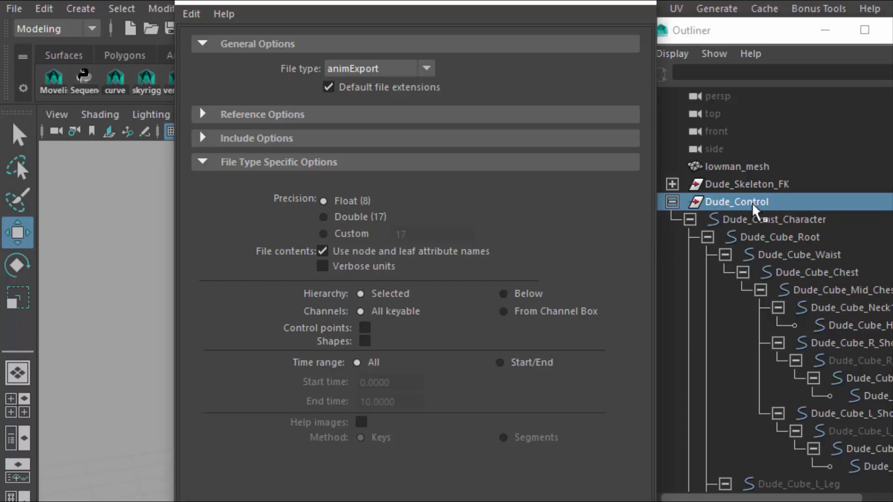
left_click(515, 295)
left_click_drag(426, 3, 433, 0)
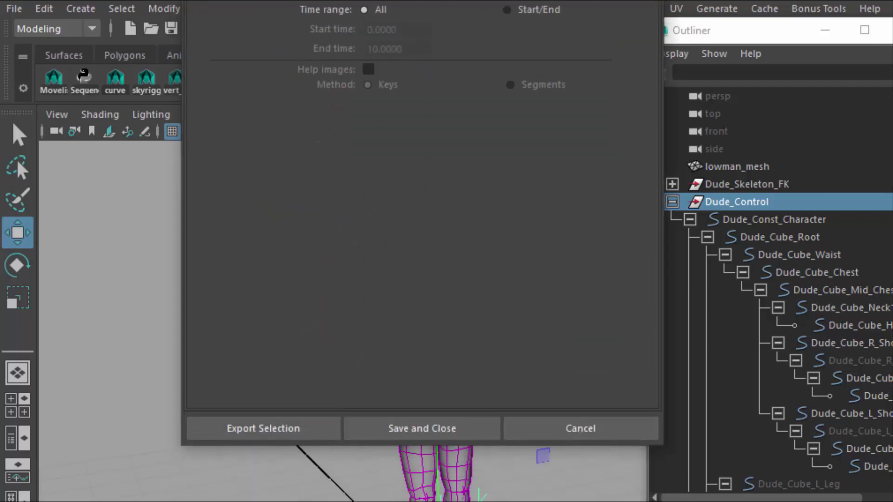
Try exporting the selection over Yoga_complete.anim in the Yoga_Animation folder, and cancel the export
left_click(309, 427)
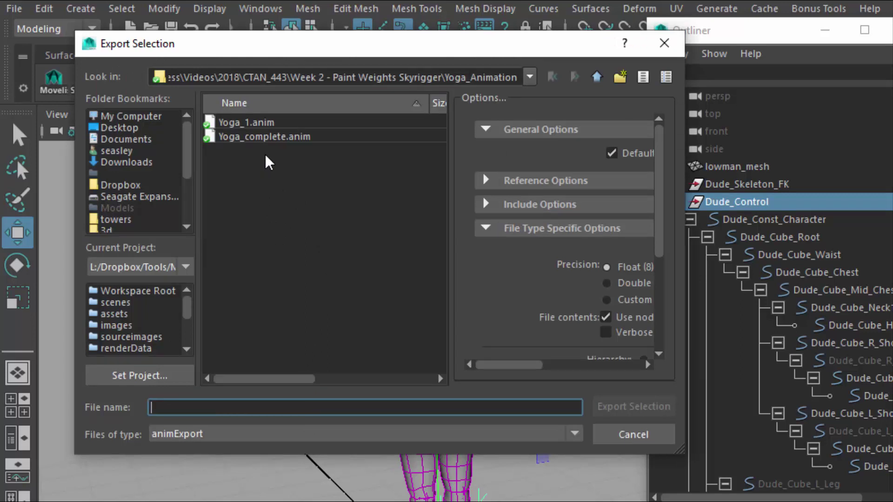
left_click(258, 166)
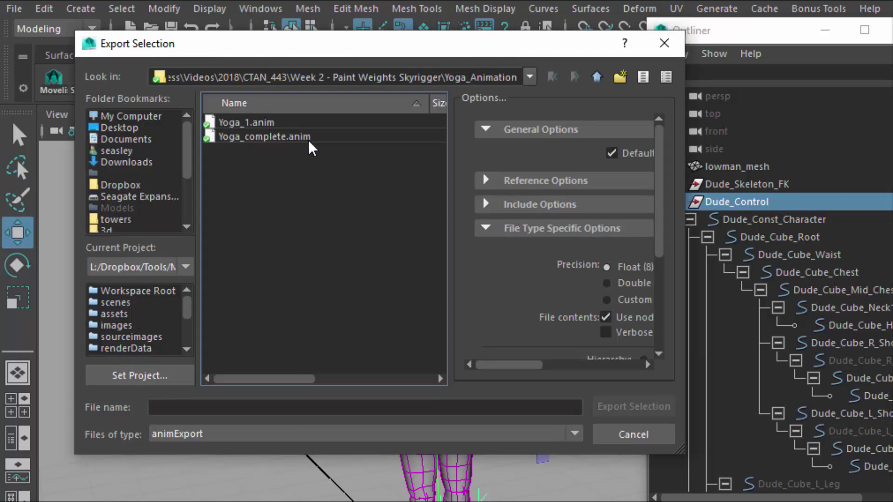
left_click(286, 137)
left_click(239, 122)
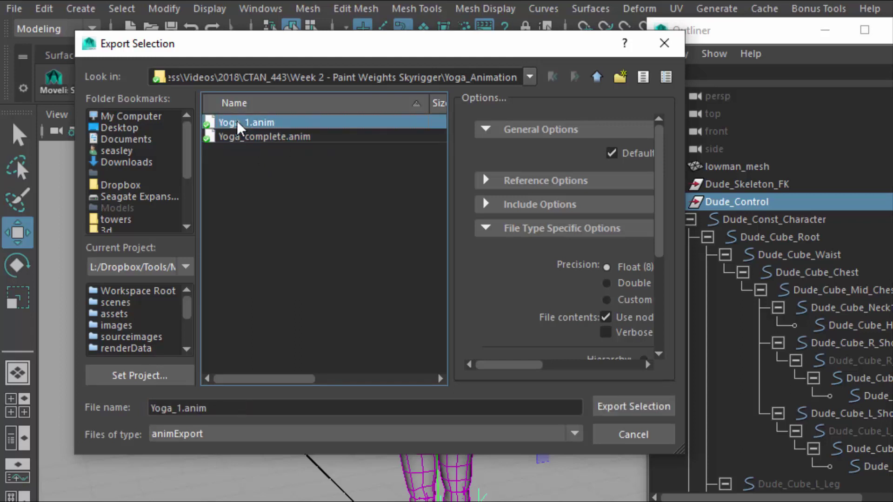
left_click(260, 138)
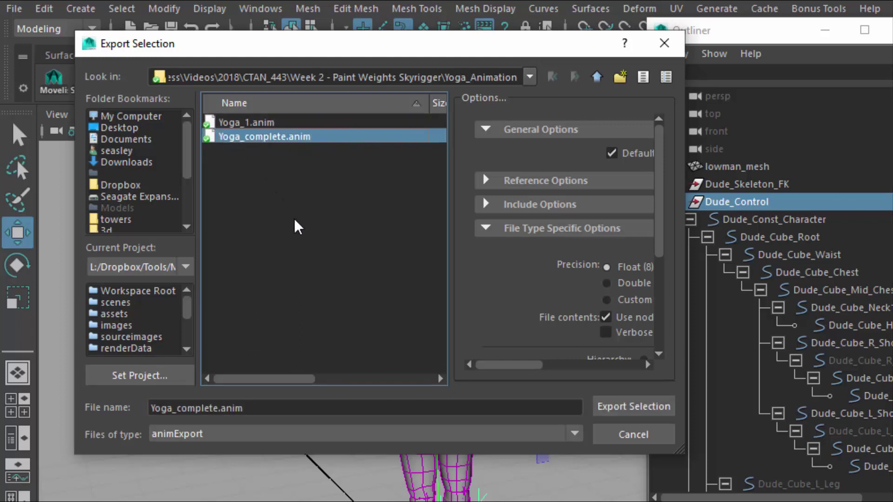
left_click(632, 438)
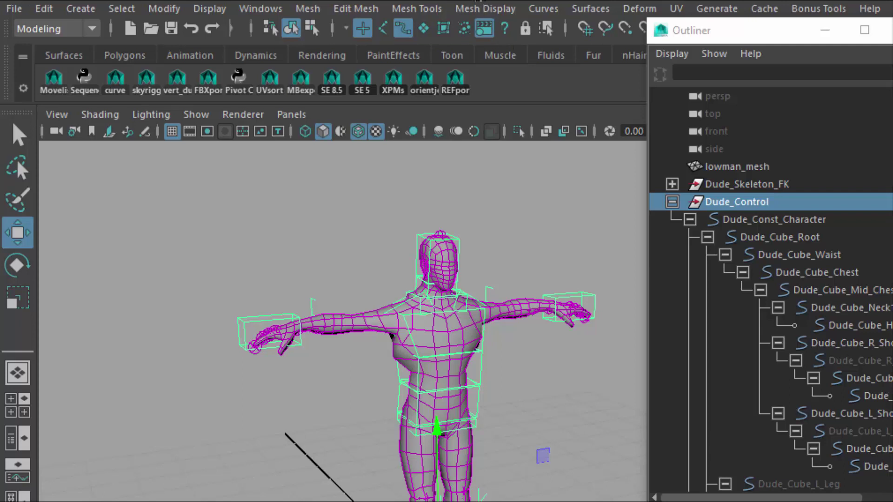
Close the Outliner and examine the scene, script and .anim files of the Yoga_Animation folder in File Explorer
left_click_drag(474, 0, 438, 0)
left_click(886, 30)
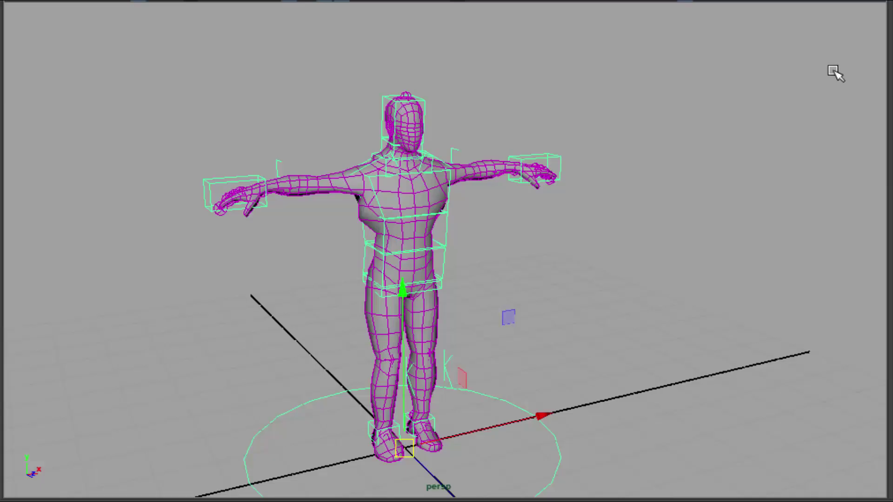
left_click(754, 112)
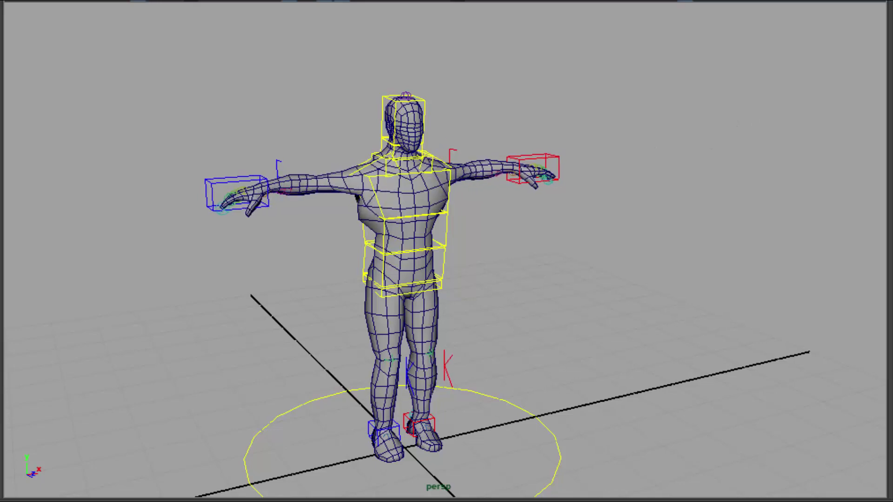
left_click(556, 166)
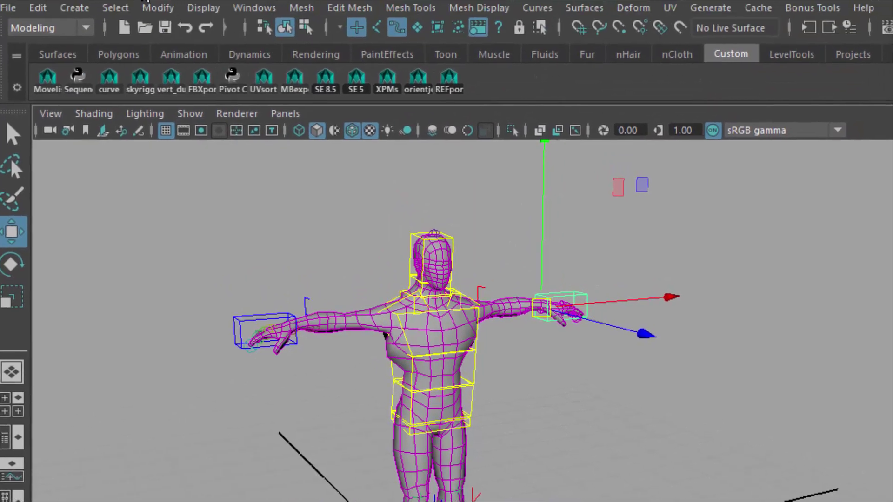
left_click(37, 8)
mouse_move(93, 233)
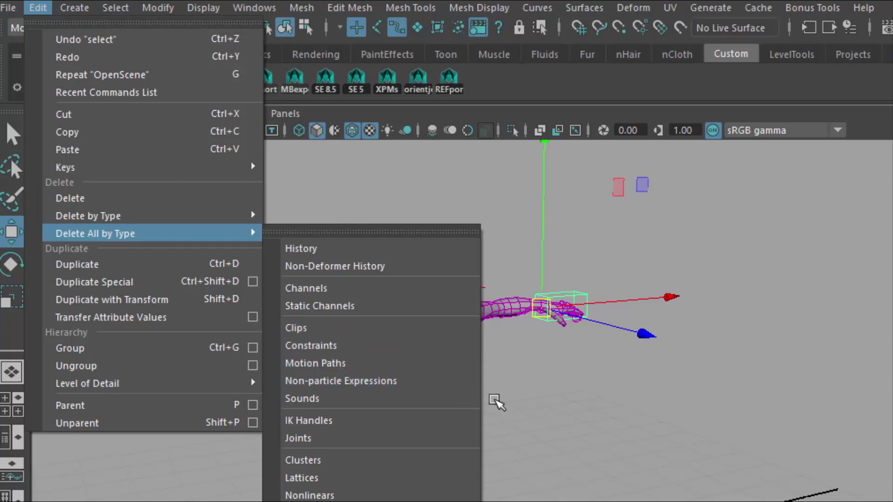
left_click(523, 396)
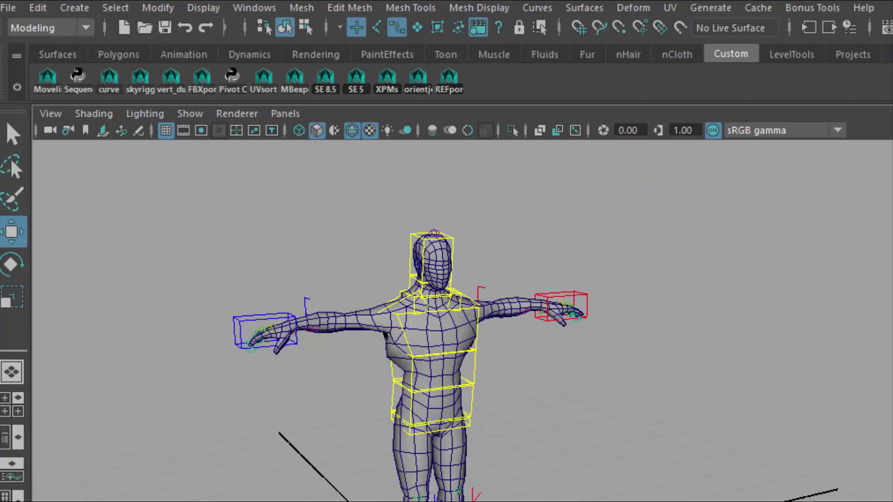
Move the selection from the red hand control up to the whole control group and cut all its keyable channels' keys, hierarchy Below, time range All
left_click(585, 294)
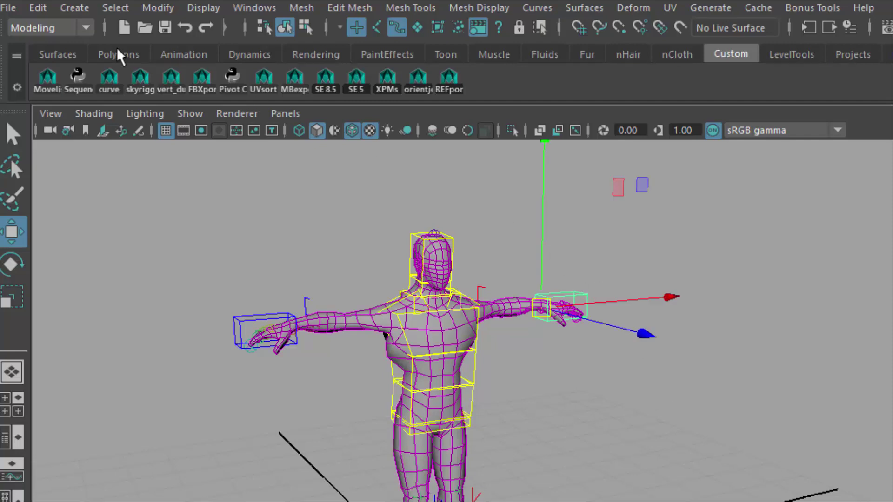
key("Up")
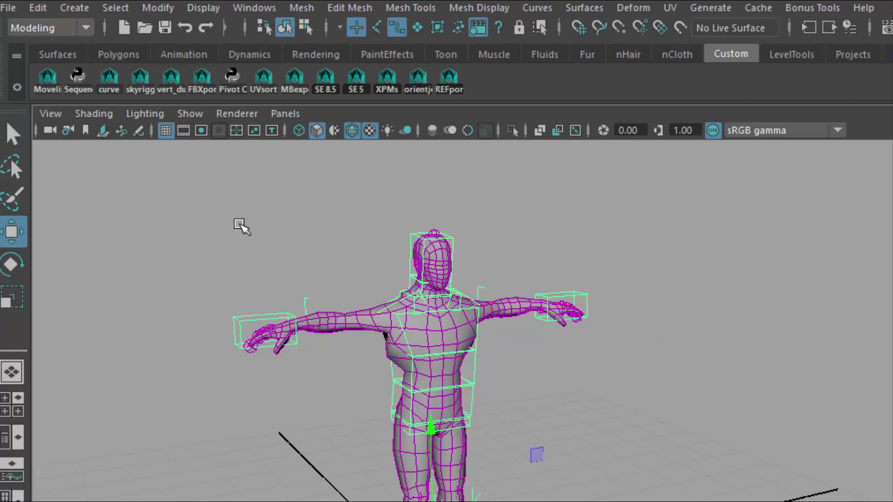
left_click(41, 10)
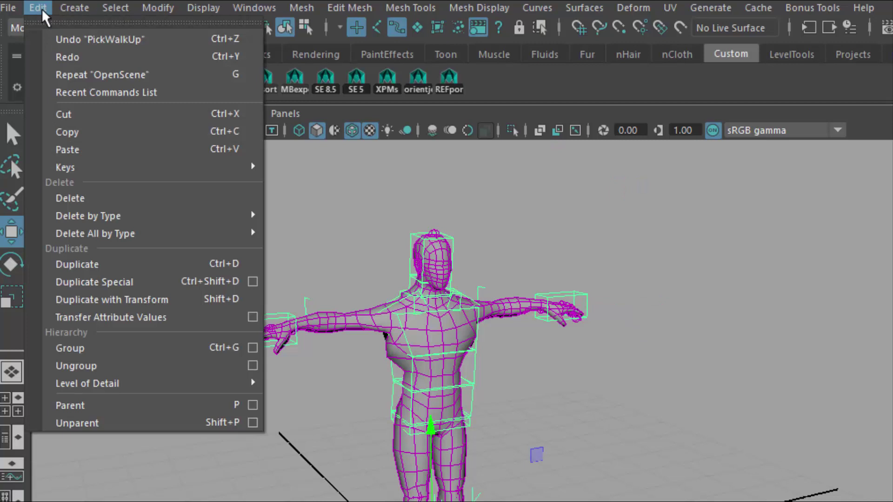
mouse_move(105, 167)
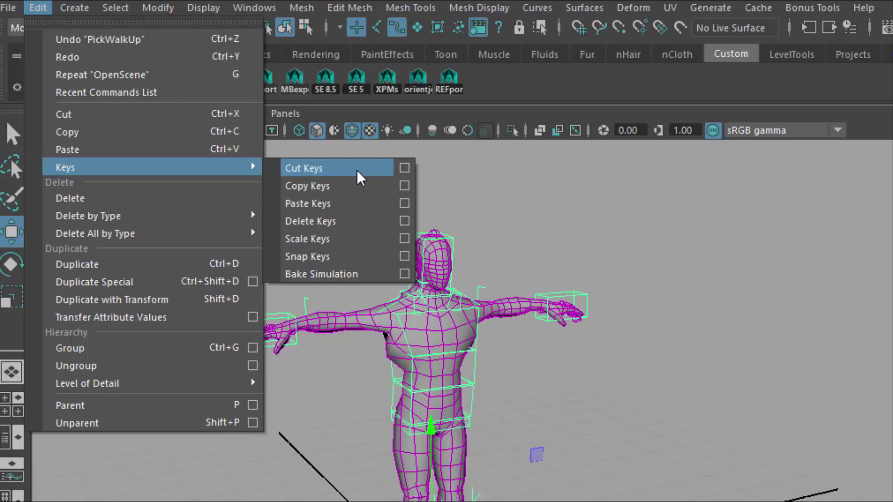
left_click(405, 170)
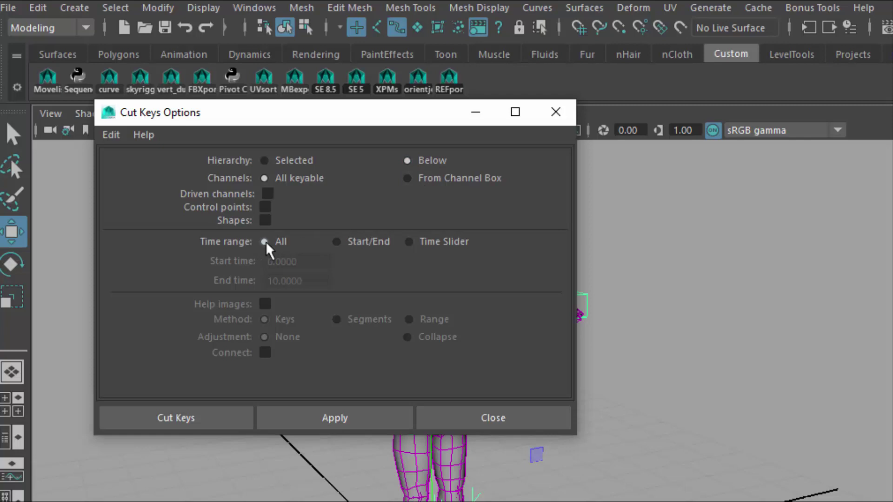
left_click(303, 417)
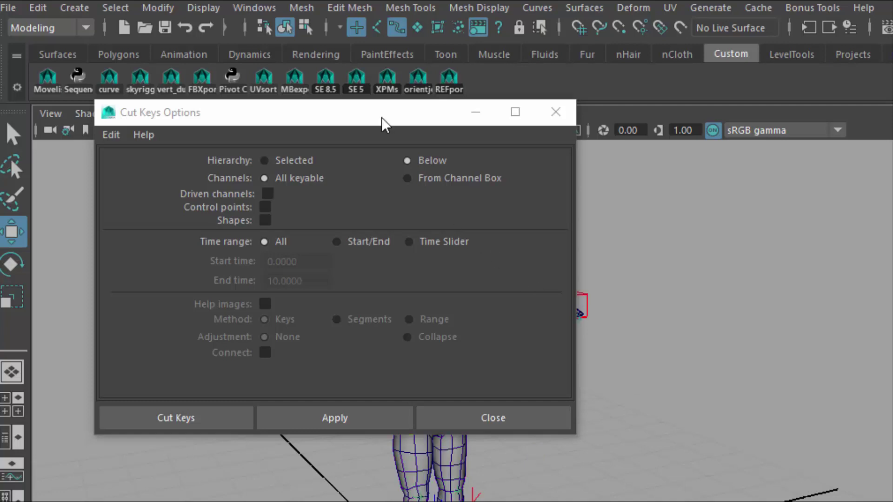
Close the Cut Keys options and scrub the timeline to frame 466 to check the rig for remaining motion
left_click_drag(379, 115, 488, 177)
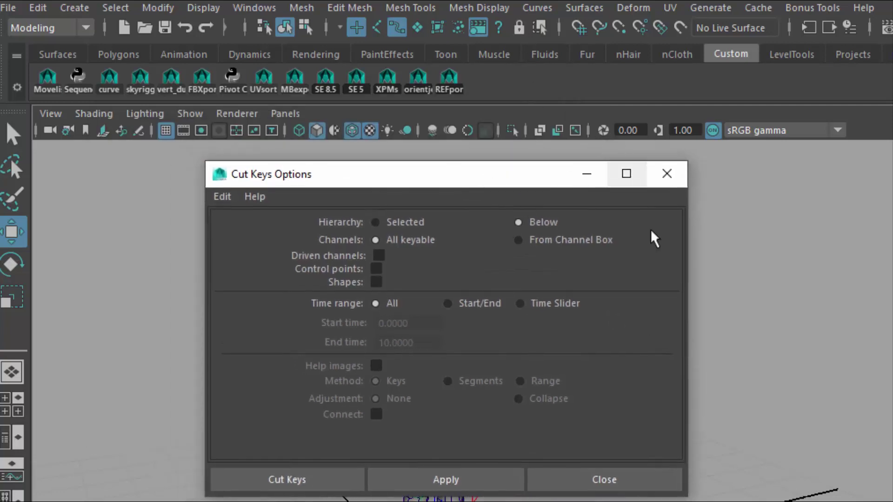
left_click(539, 483)
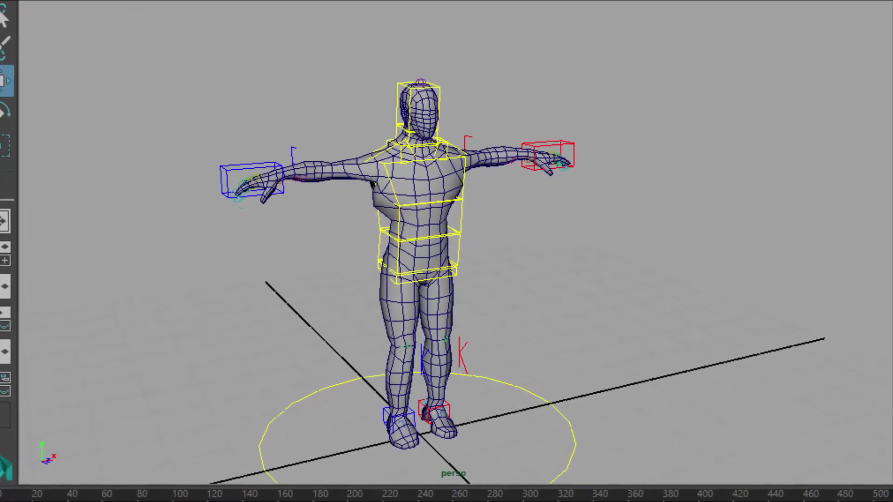
left_click_drag(70, 493, 823, 484)
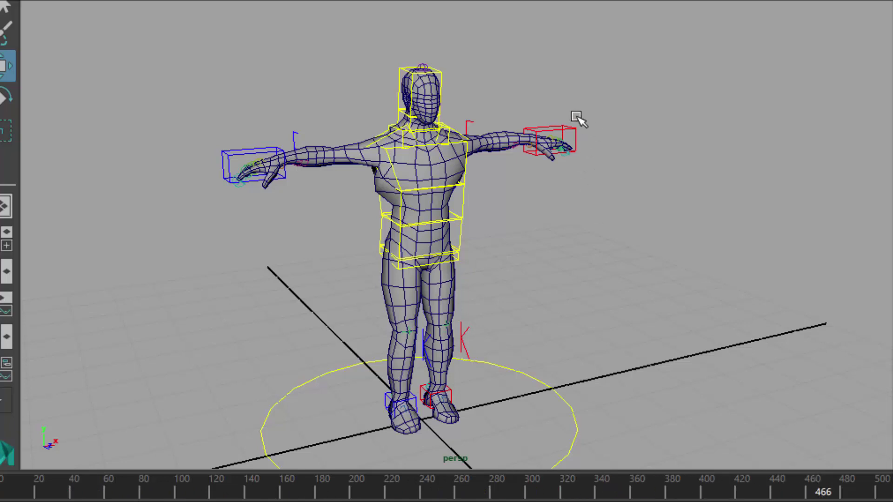
Select the whole Dude_Control group by way of the red hand control, and open the Graph Editor over the viewport
left_click(568, 133)
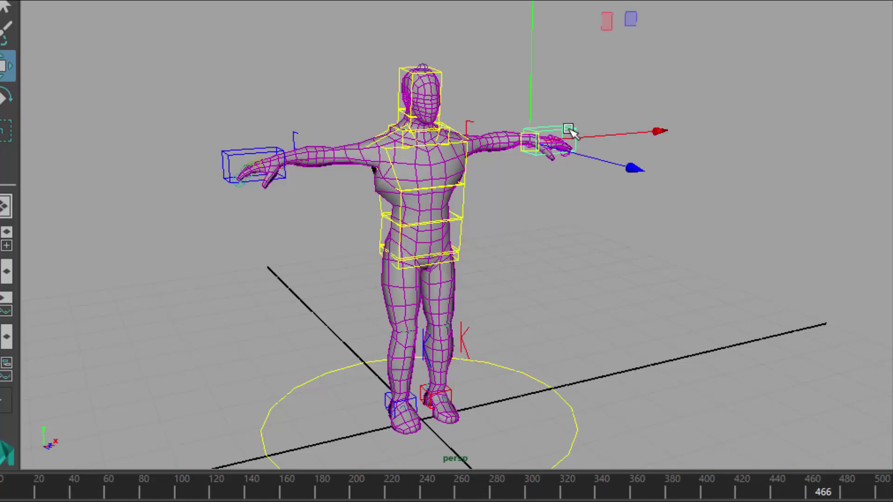
key("Up")
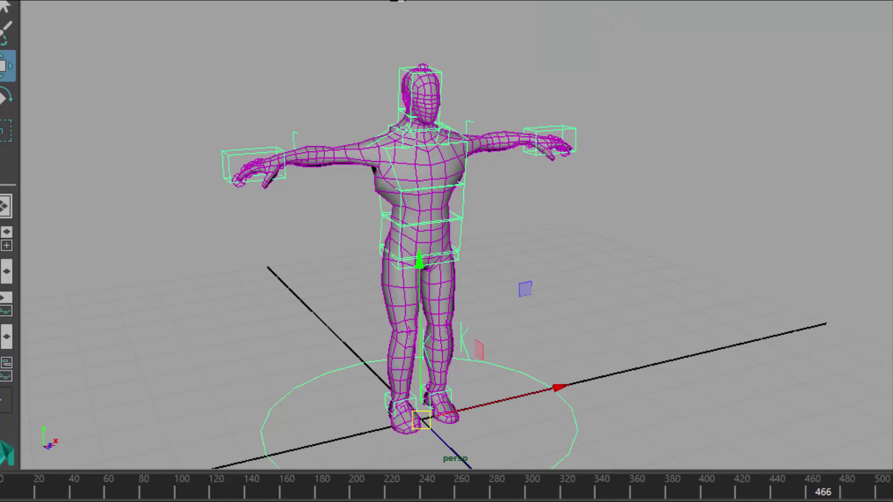
left_click(242, 0)
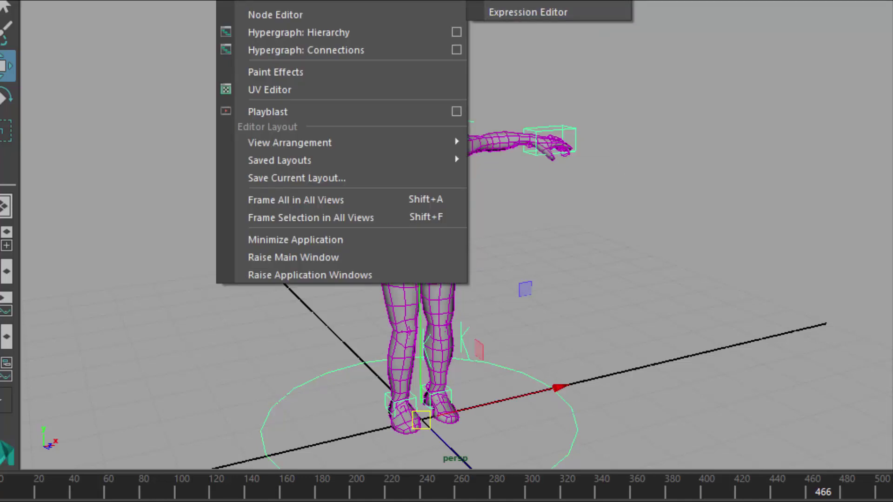
left_click(512, 0)
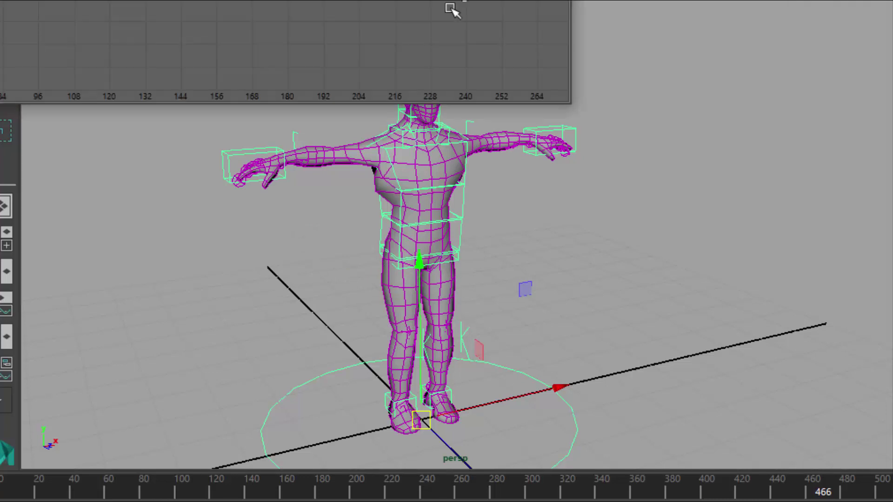
left_click_drag(198, 0, 722, 26)
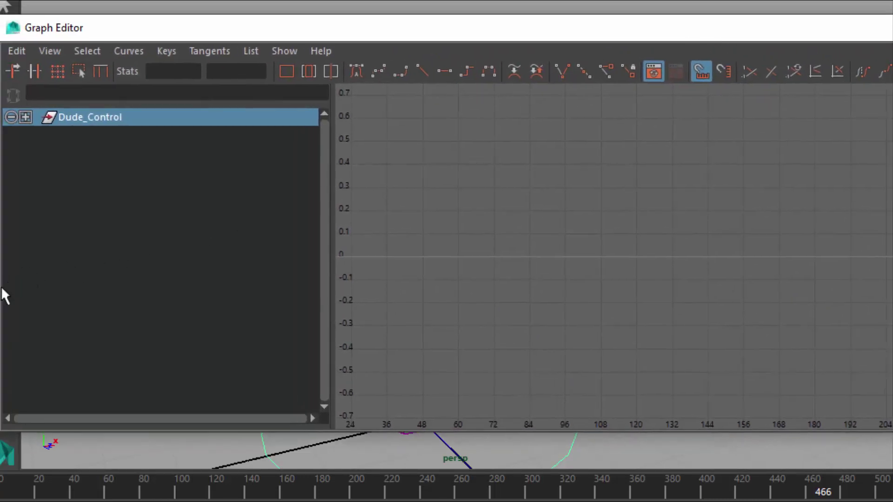
left_click_drag(3, 290, 371, 307)
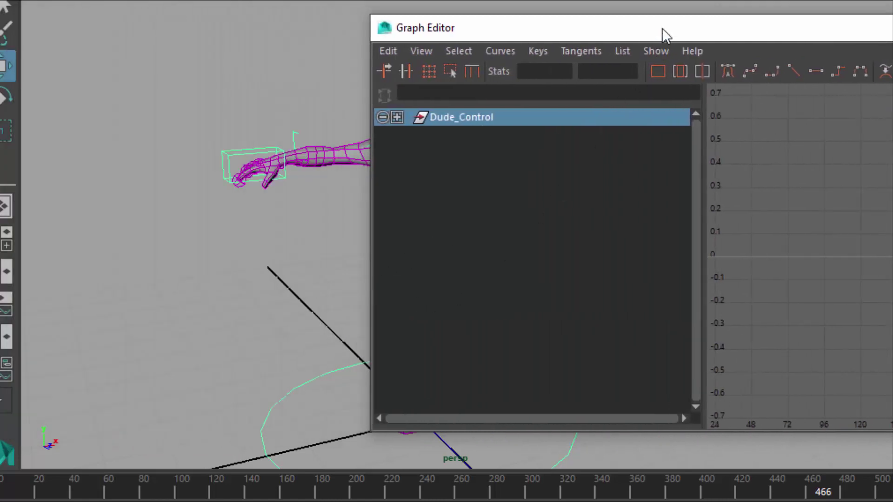
left_click_drag(665, 35, 359, 40)
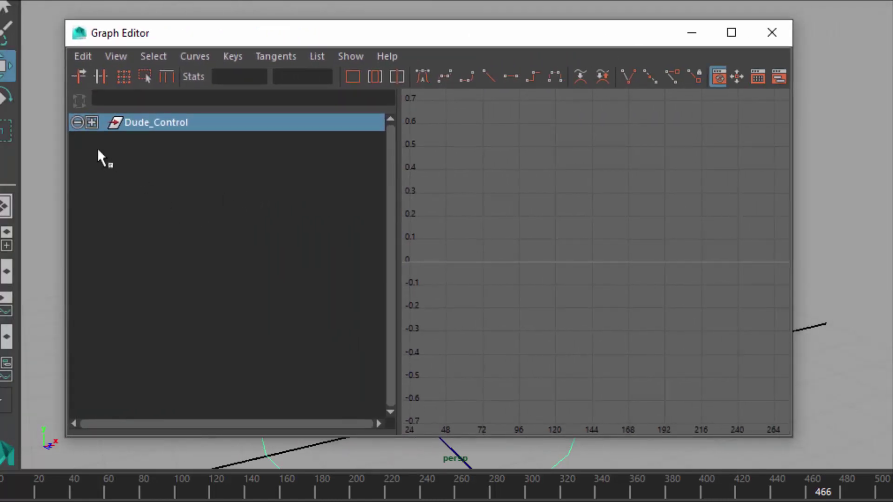
Expand the Dude_Control hierarchy in the Graph Editor and examine its remaining driven curves one by one
left_click(92, 122, "shift")
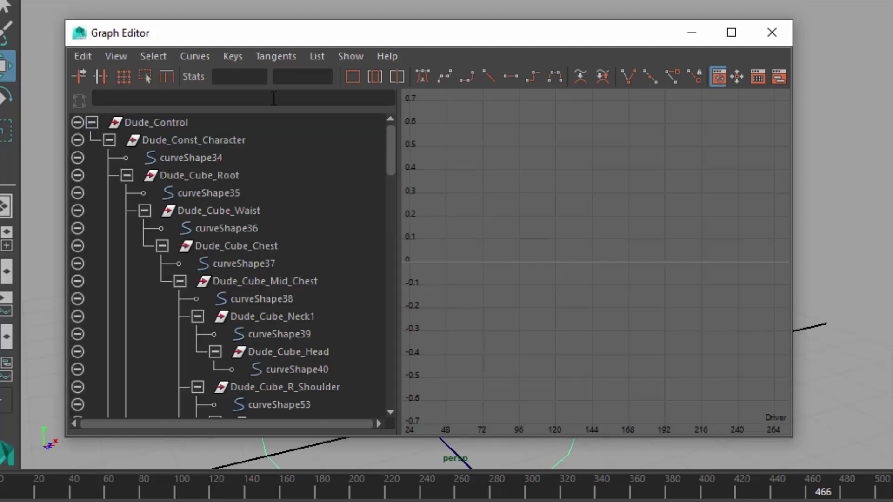
key("a")
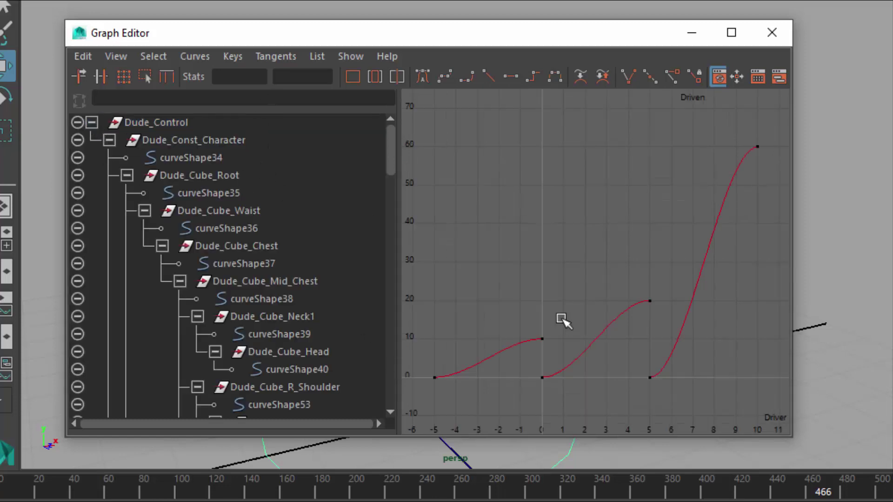
left_click_drag(508, 336, 511, 394)
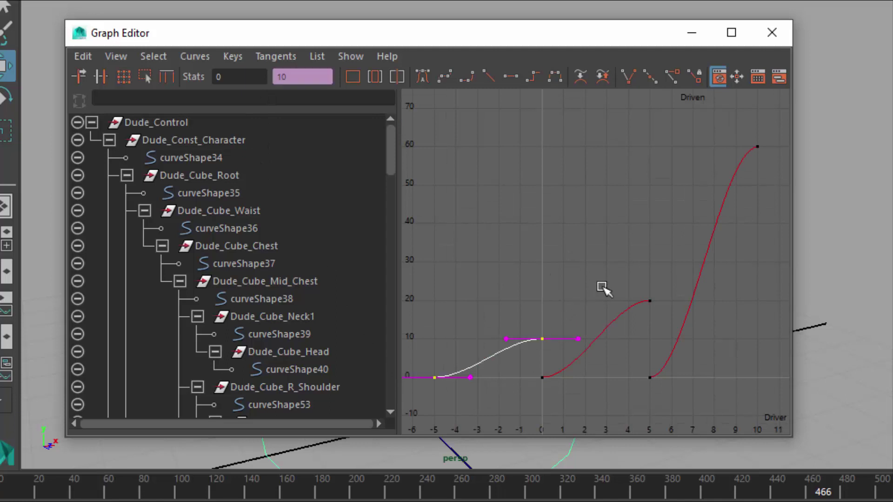
left_click_drag(602, 285, 625, 357)
left_click_drag(690, 230, 769, 268)
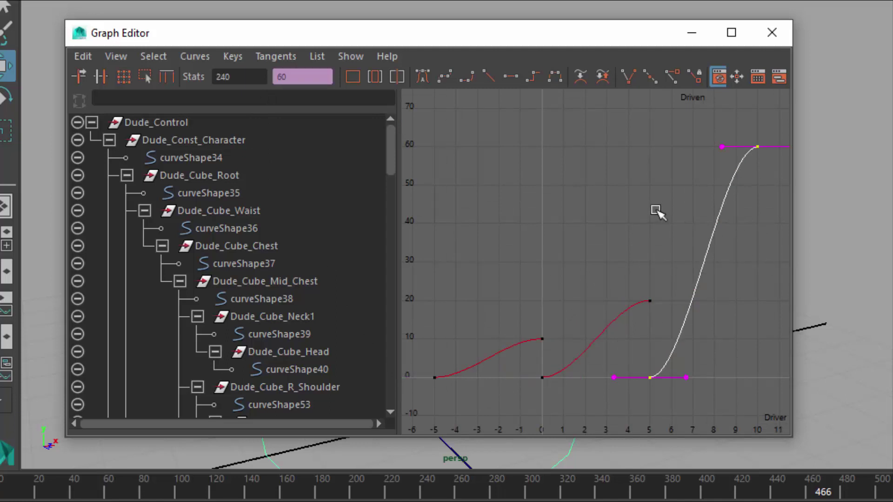
key("f")
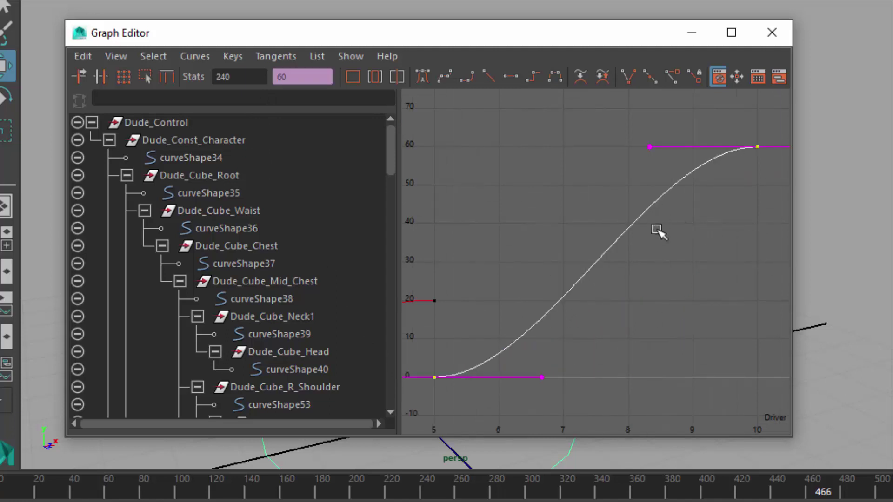
Inspect Dude_Joint_R_Heel_RF and its Rotate X channel in the Graph Editor's hierarchy, and close the editor
left_click_drag(387, 136, 412, 315)
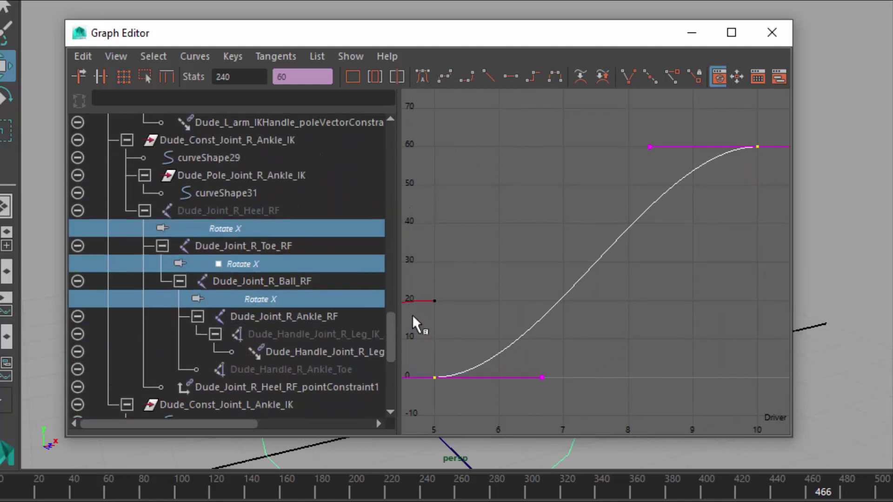
left_click(199, 211)
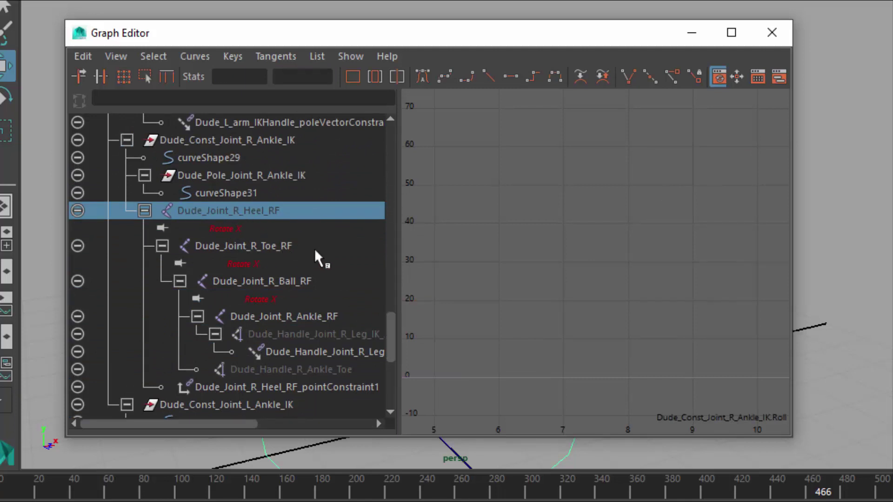
left_click(248, 228)
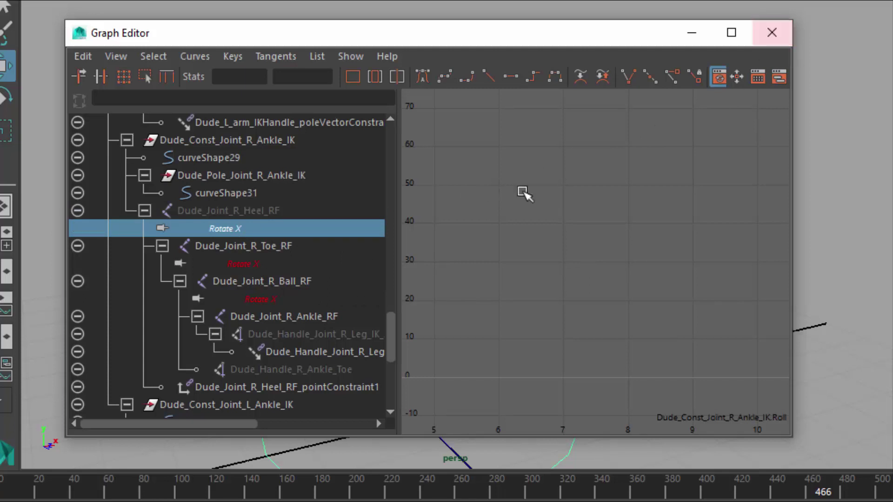
left_click(343, 246)
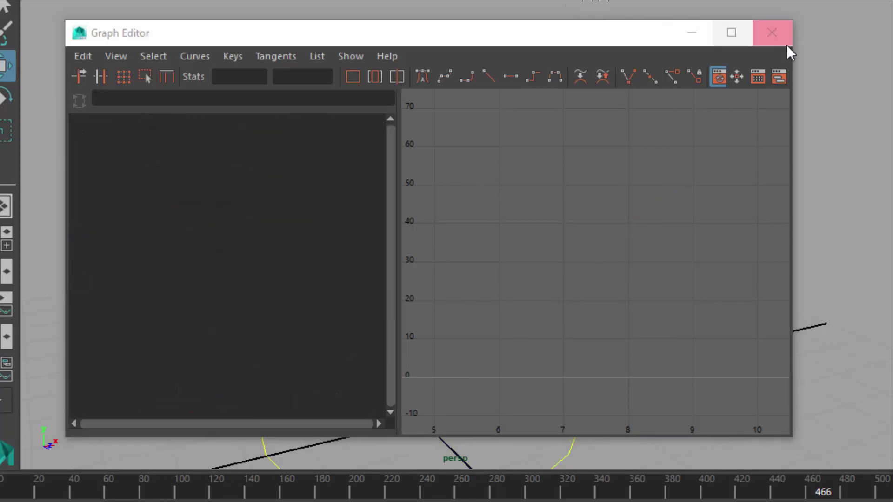
left_click(772, 33)
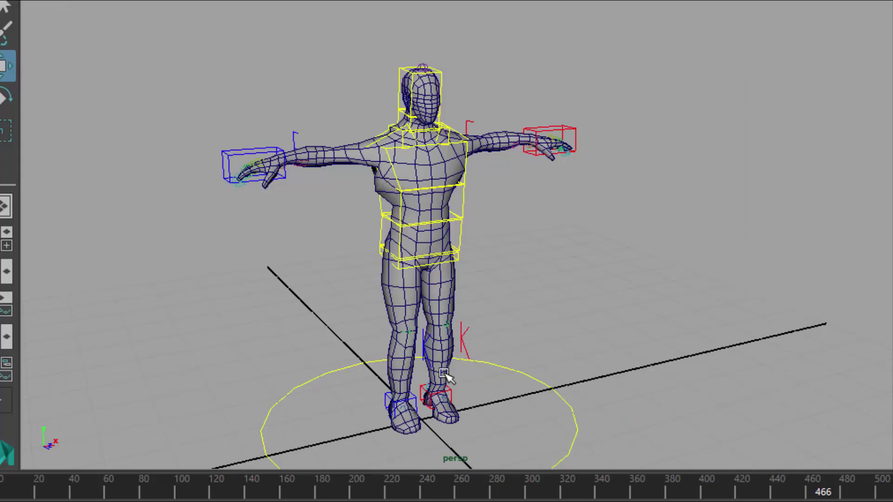
Scrub the timeline to check the rig's pose, and select the Dude_Control group in the Outliner
left_click_drag(136, 484, 418, 488)
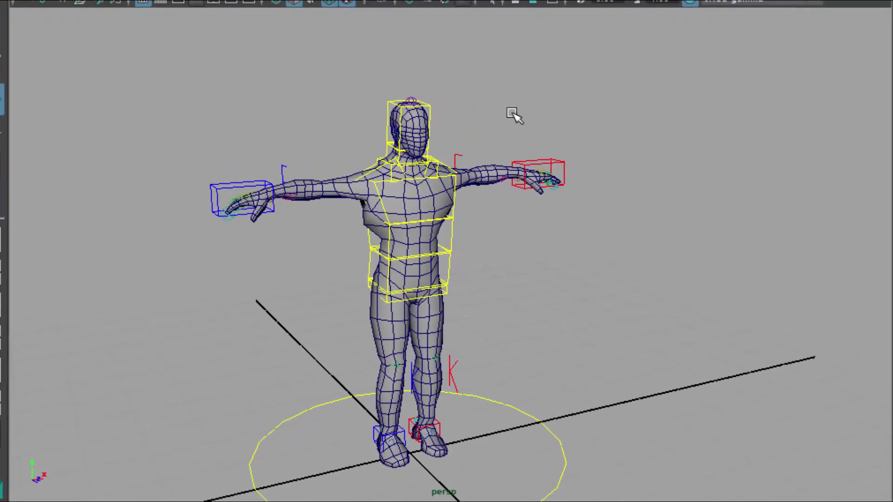
left_click(551, 164)
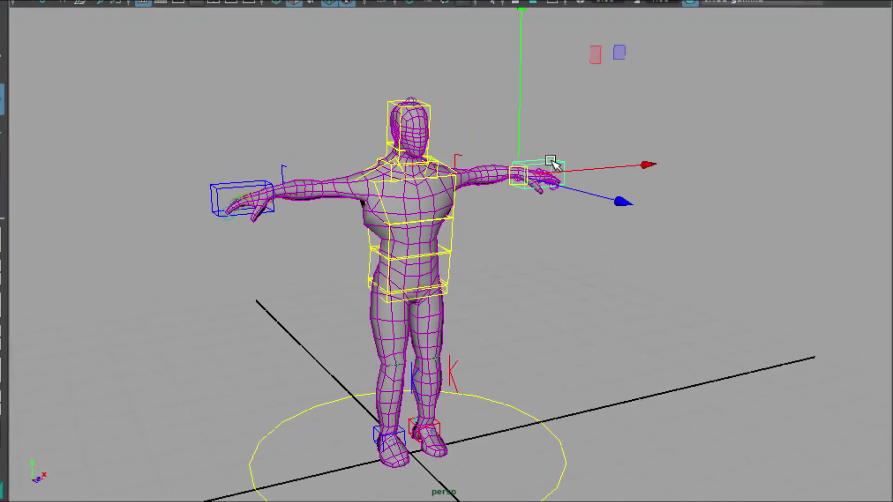
key("shift+o")
left_click(593, 280)
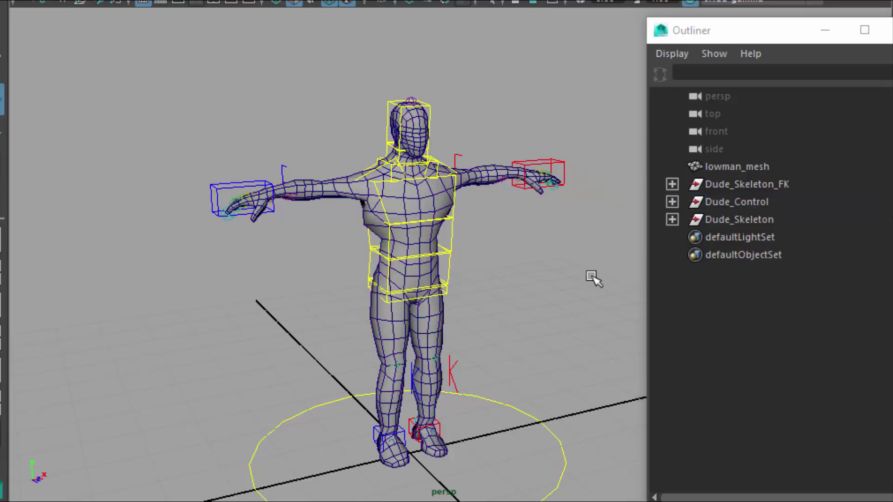
left_click(739, 201)
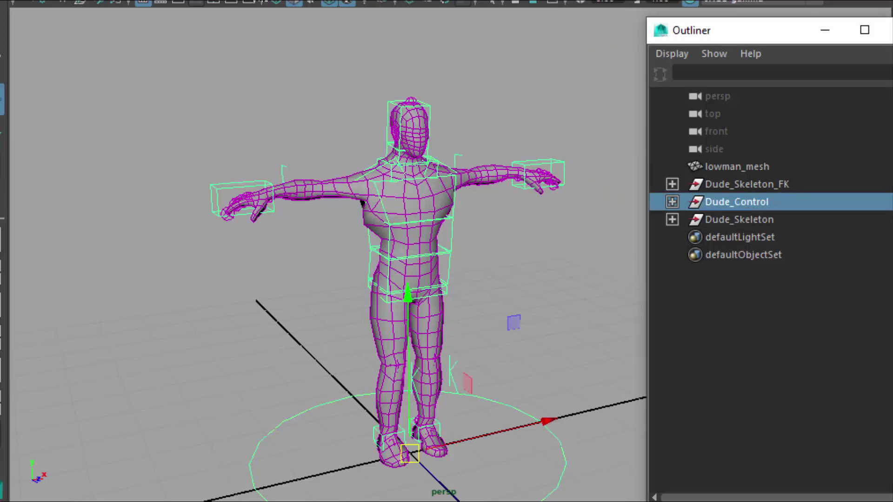
Open the import options and set the import file type to animImport
key("alt+f")
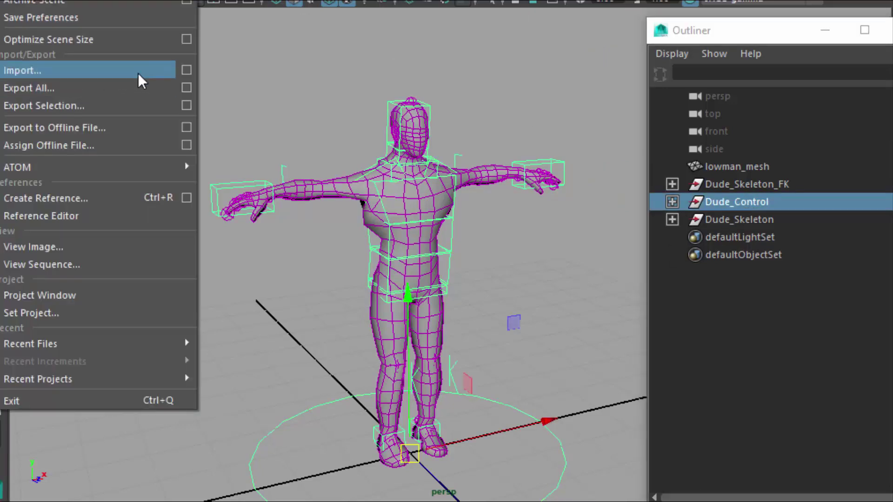
left_click(186, 70)
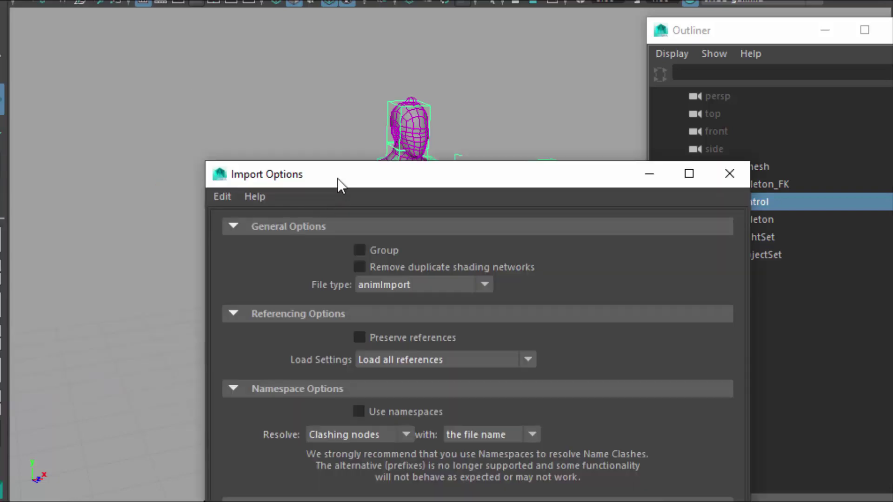
left_click_drag(337, 177, 201, 0)
left_click(257, 76)
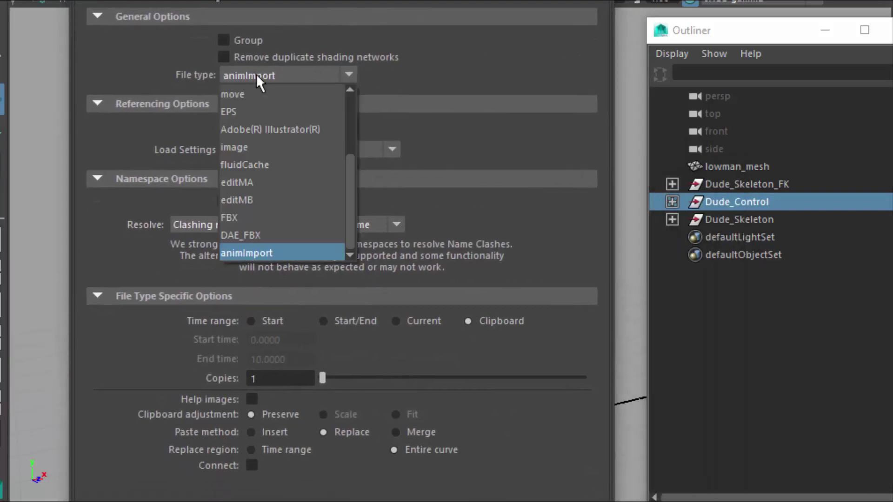
mouse_move(348, 221)
left_mouse_down()
mouse_move(356, 125)
mouse_move(353, 226)
left_mouse_up()
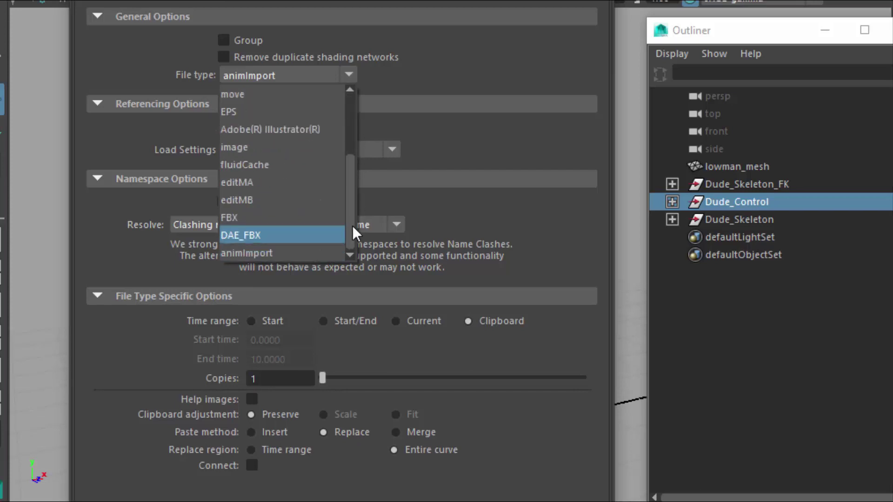
left_click(289, 251)
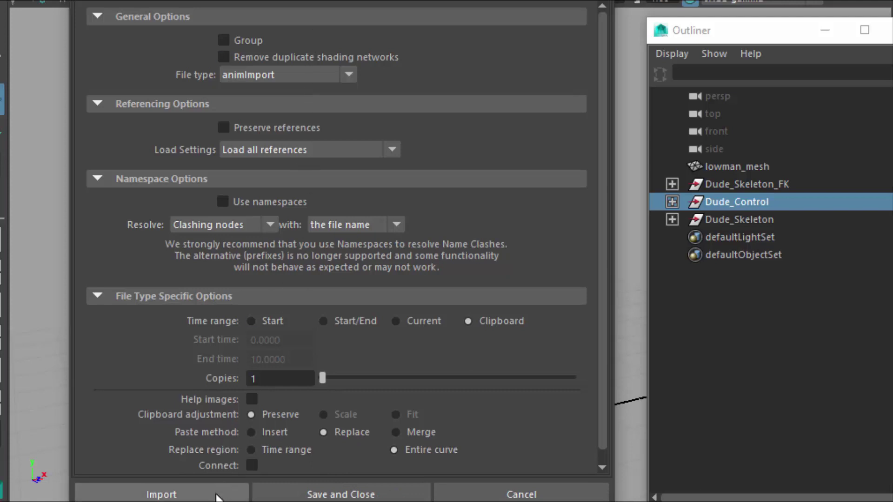
Import Yoga_complete.anim from the Yoga_Animation folder onto the Dude_Control group
left_click(216, 494)
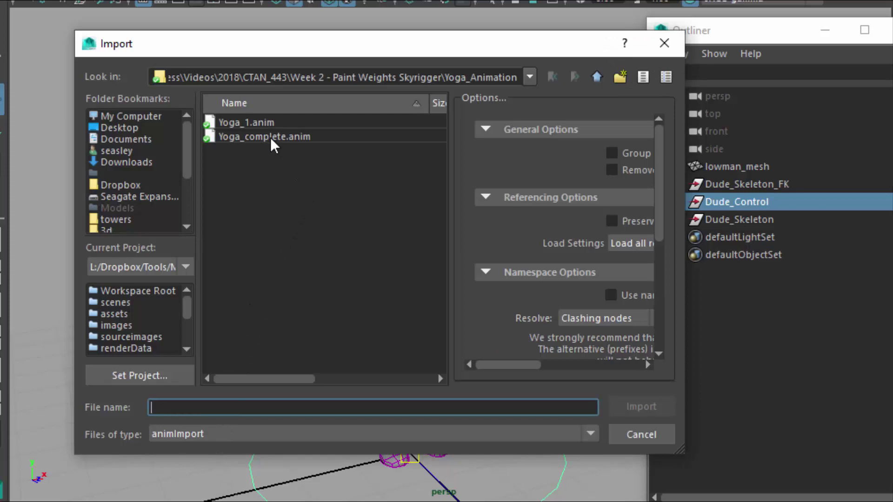
left_click(271, 137)
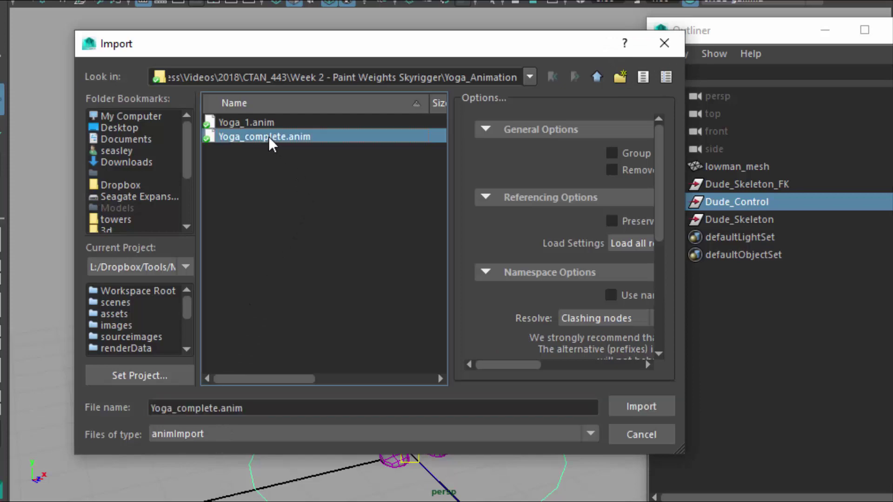
left_click(630, 408)
left_click(633, 407)
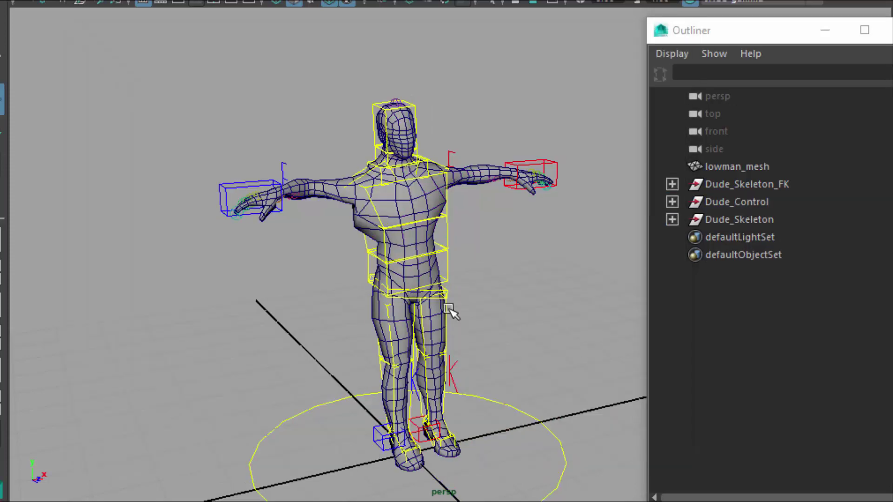
Play the imported animation, close the Outliner, and scrub to frame 137 for a closer look at the figure
key("alt+v")
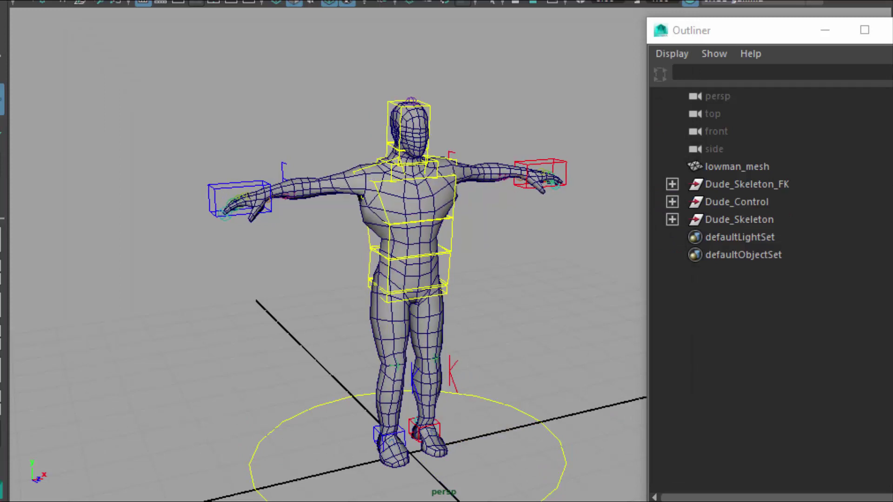
left_click(889, 29)
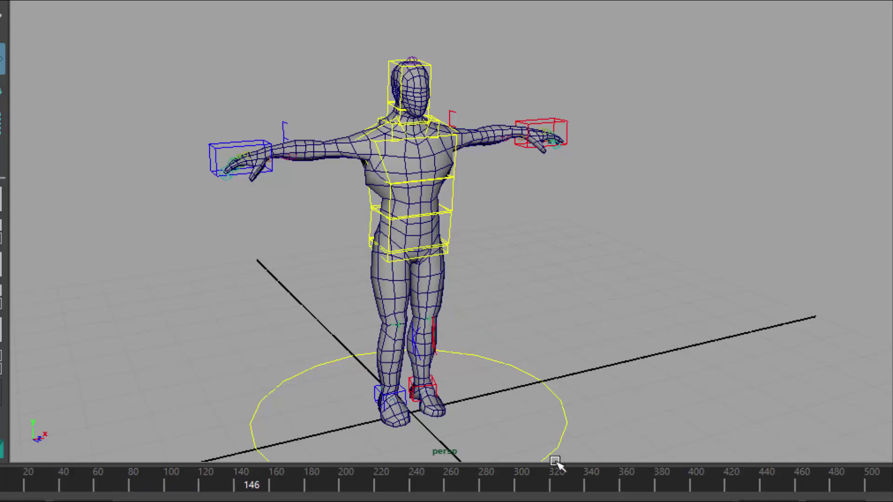
left_click_drag(244, 479, 228, 481)
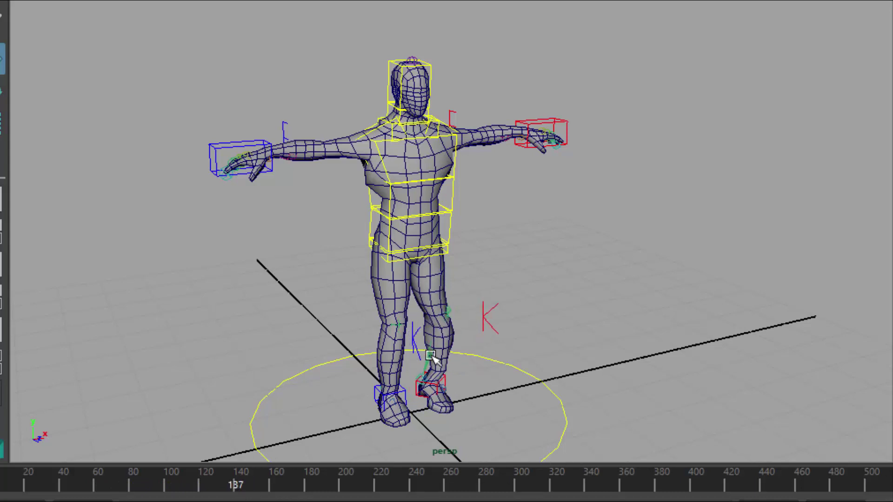
scroll(430, 358, "up", 10)
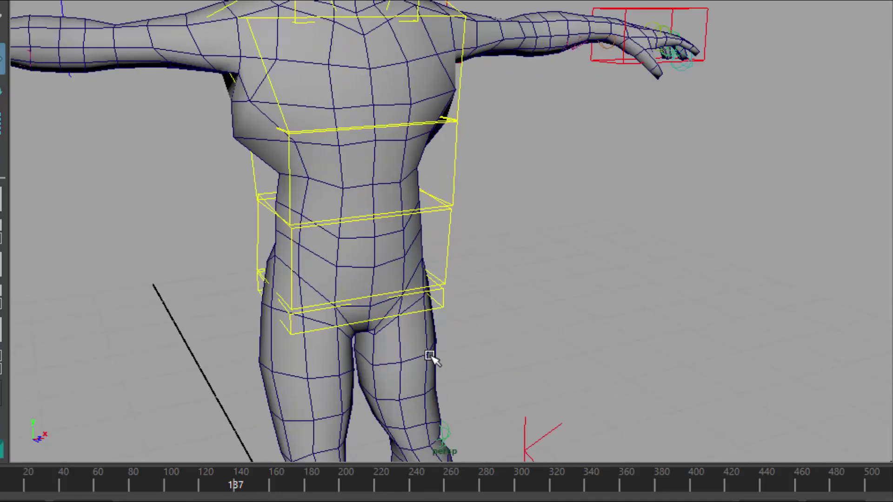
Examine the figure's legs, knees and feet from the front at frame 137, and from the side at frame 174
middle_click_drag(431, 355, 428, 2, "alt")
left_click_drag(562, 325, 469, 327, "alt")
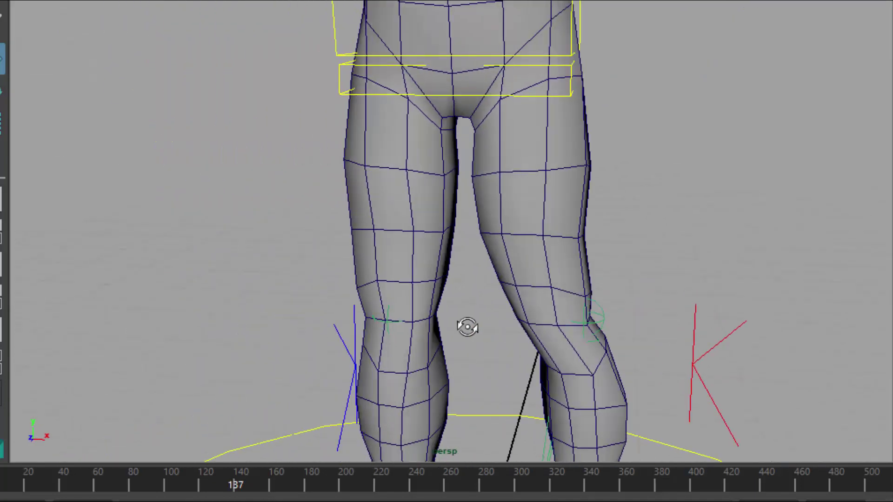
middle_click_drag(514, 265, 495, 28, "alt")
left_click_drag(607, 249, 663, 267, "alt")
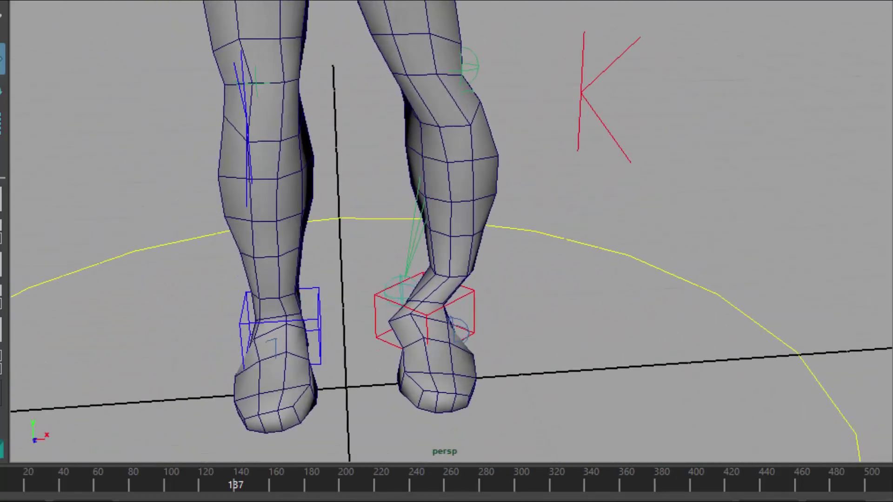
left_click_drag(259, 494, 292, 480)
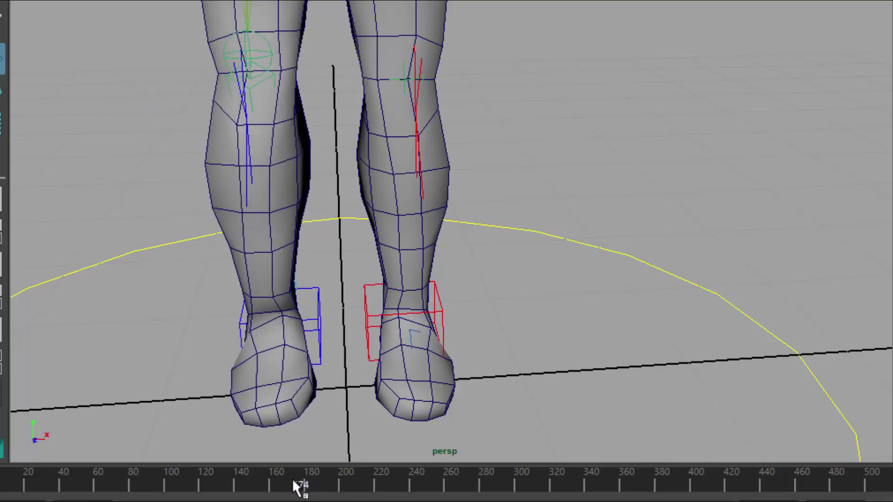
left_click_drag(214, 389, 361, 369, "alt")
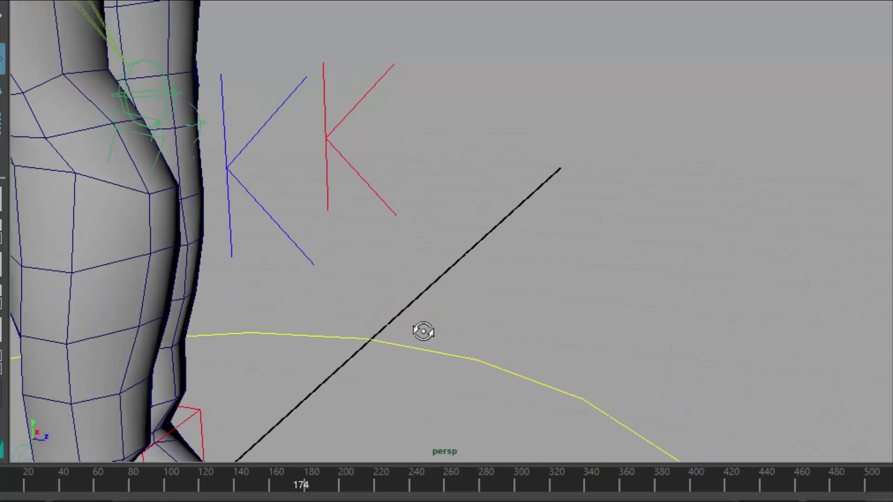
right_click_drag(423, 330, 196, 383, "alt")
middle_click_drag(316, 344, 414, 208, "alt")
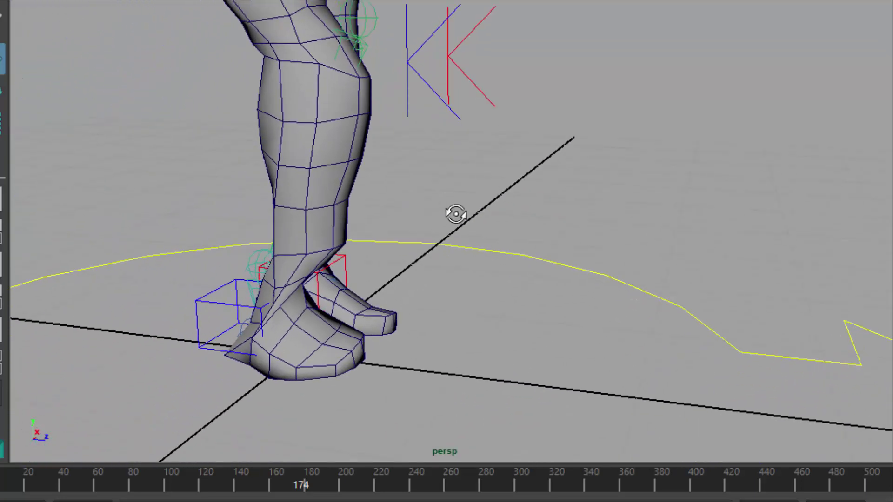
right_click_drag(455, 214, 247, 247, "alt")
middle_click_drag(417, 209, 371, 291, "alt")
left_click_drag(369, 291, 375, 307, "alt")
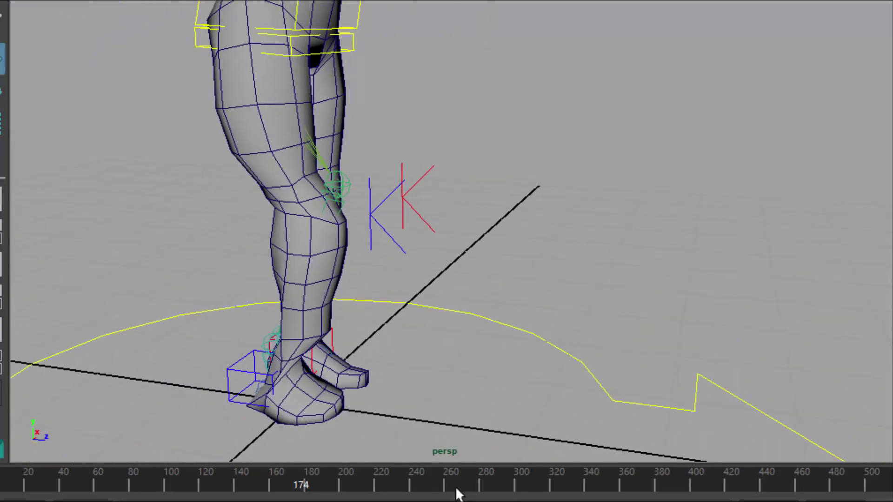
Scrub the timeline to frames 289 and 341 to examine how the arms and shoulders deform
left_click_drag(351, 472, 487, 469)
middle_click_drag(524, 251, 505, 357, "alt")
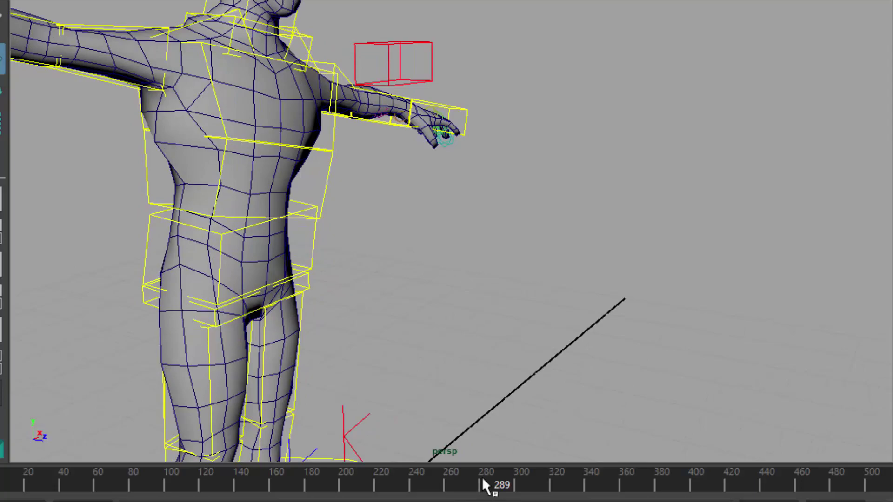
left_click_drag(483, 486, 591, 470)
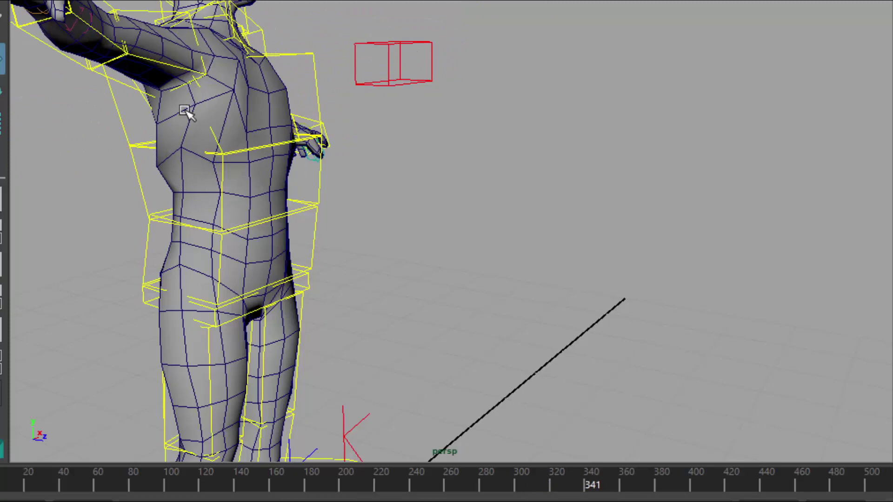
left_click_drag(510, 278, 333, 279, "alt")
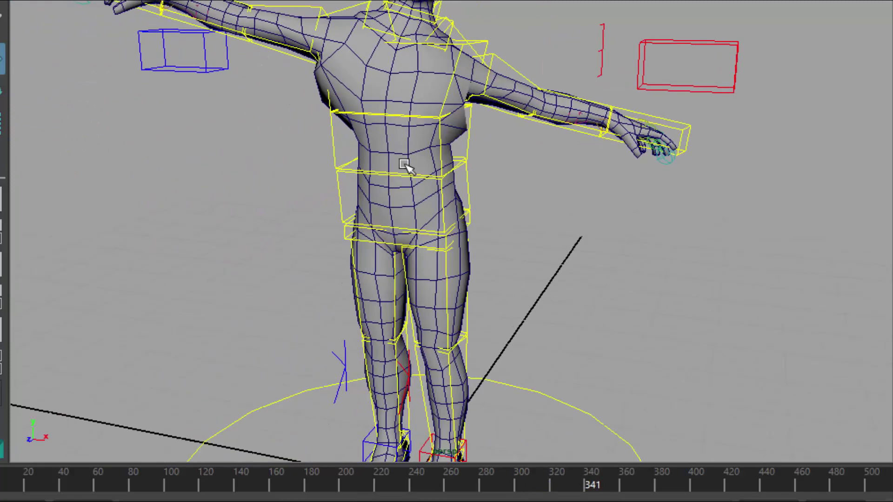
Scrub to frames 390 and 439 to check the head and arms, and play the animation from the start up to frame 156
left_click_drag(600, 475, 672, 475)
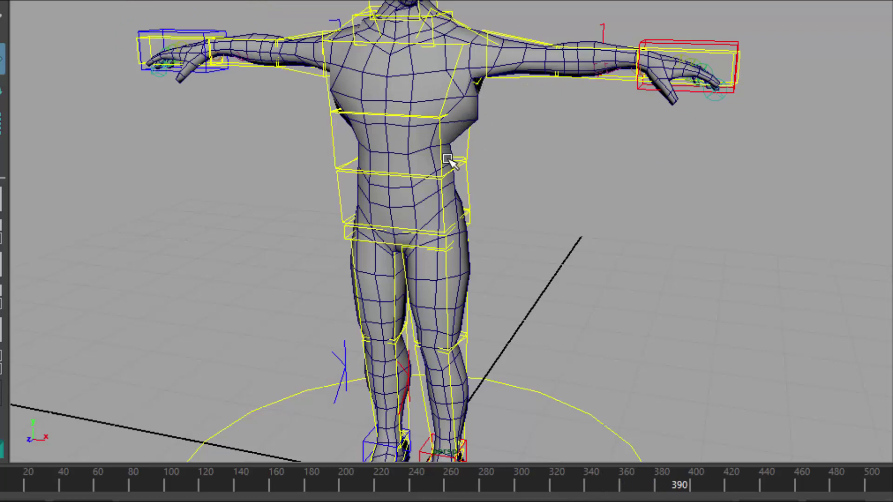
right_click_drag(550, 279, 419, 259, "alt")
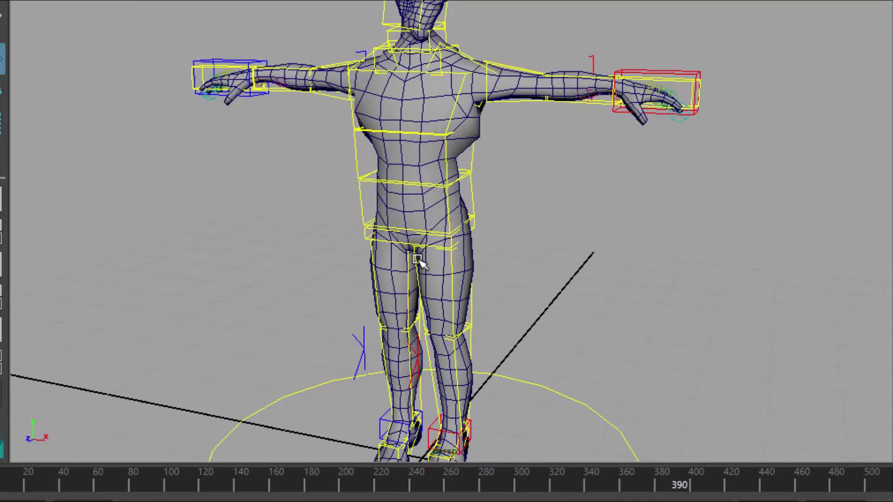
middle_click_drag(418, 260, 406, 305, "alt")
left_click_drag(406, 305, 456, 279, "alt")
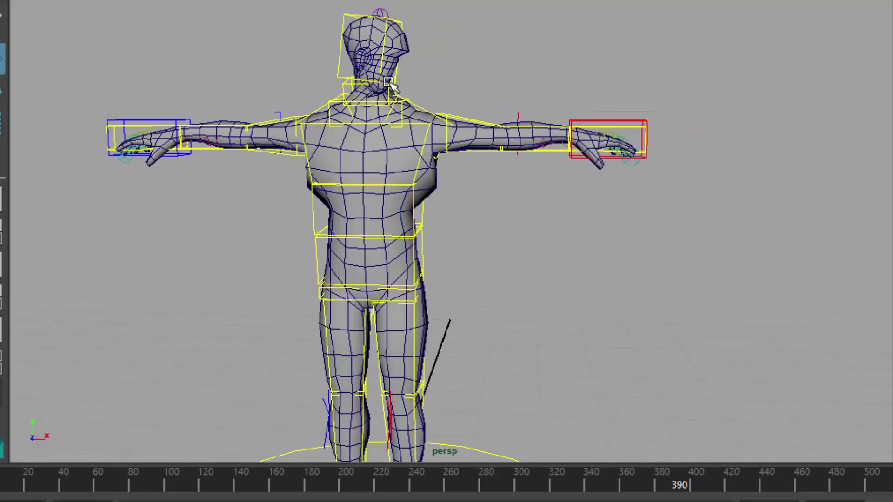
left_click_drag(683, 484, 754, 476)
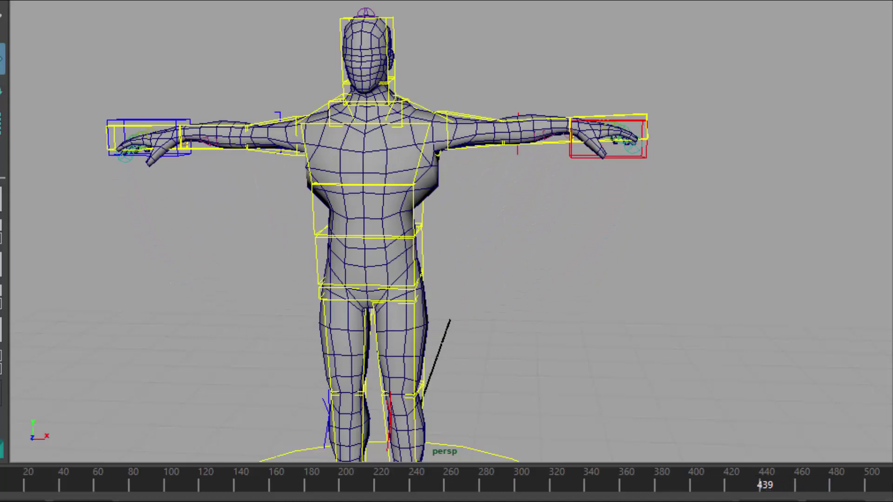
key("alt+shift+v")
key("alt+v")
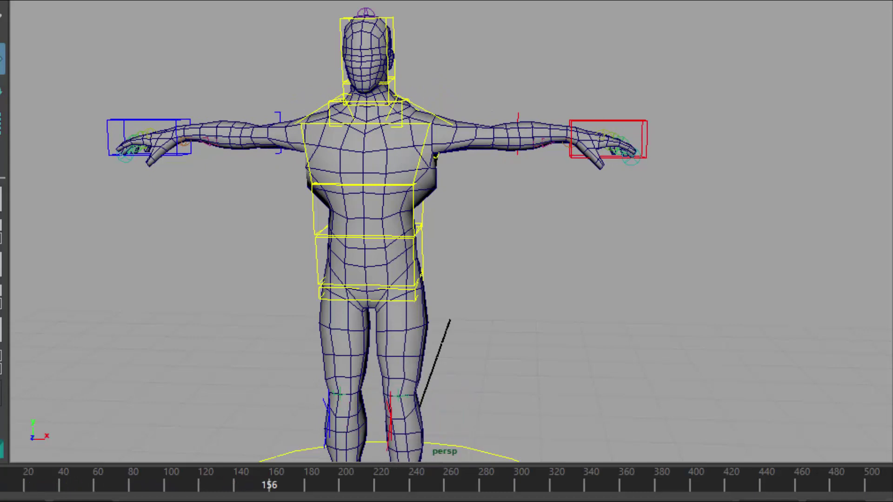
Inspect the left wrist IK control's Translate X, Y and Z curves framed in the Graph Editor, and close the editor and clear the selection
left_click(631, 117)
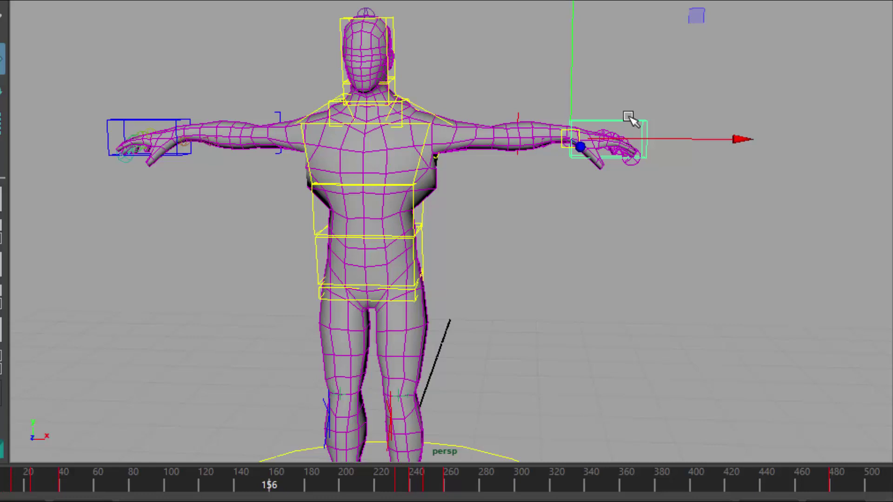
left_click(578, 255)
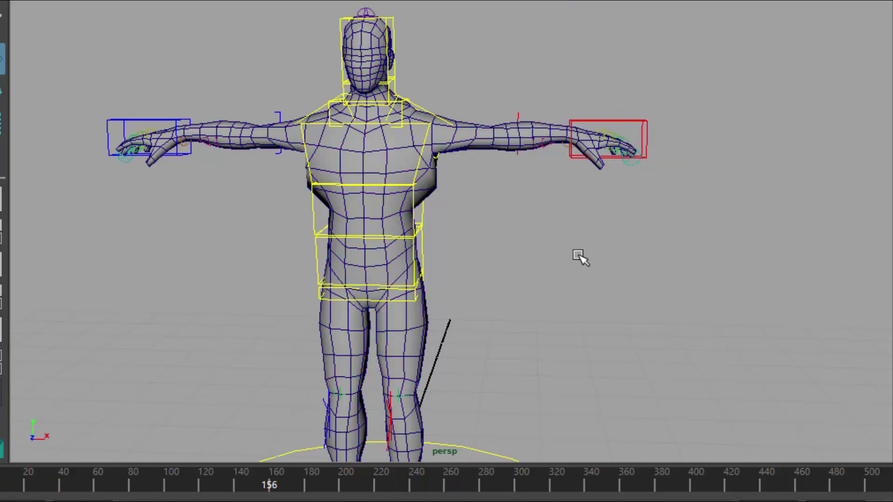
left_click(626, 121)
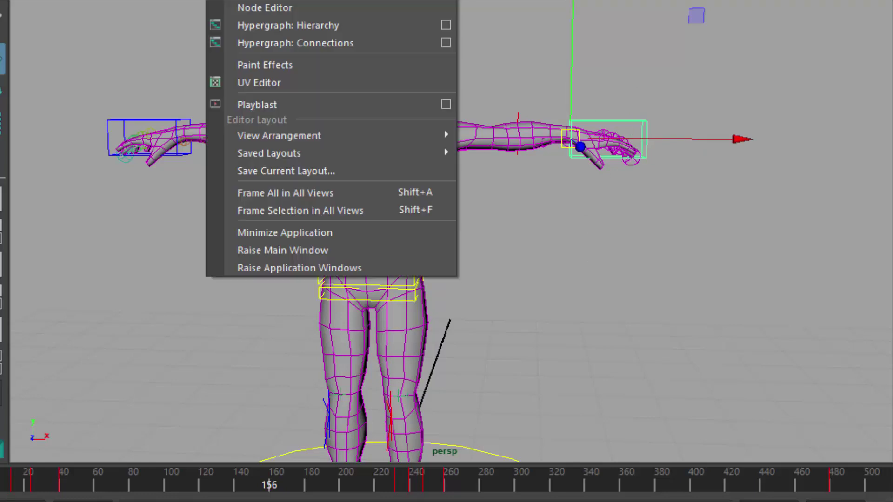
mouse_move(354, 1)
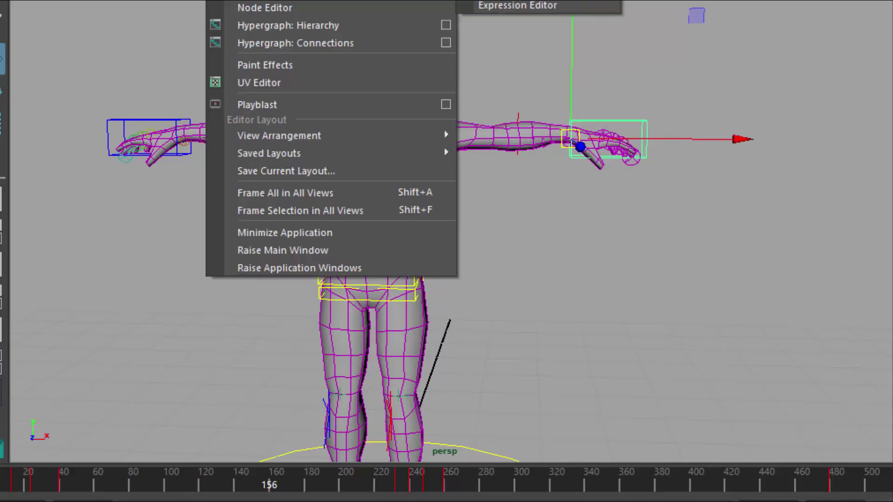
key("Escape")
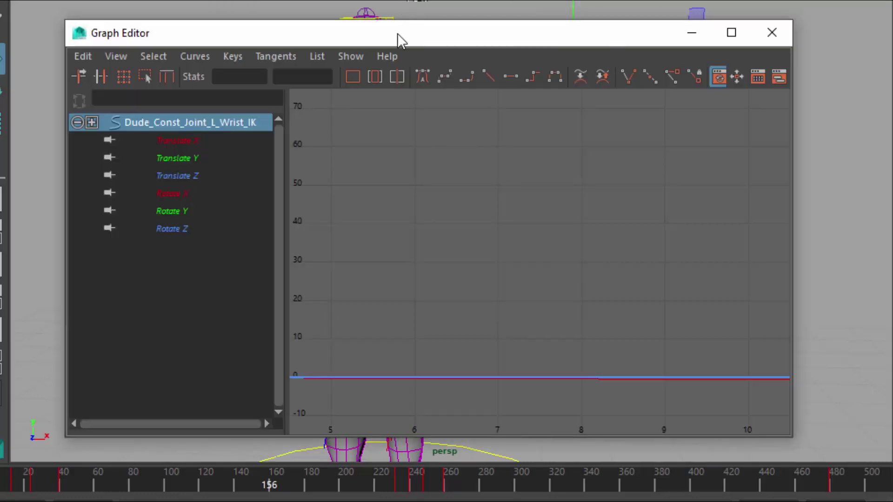
left_click_drag(398, 33, 421, 43)
left_click_drag(223, 152, 228, 184)
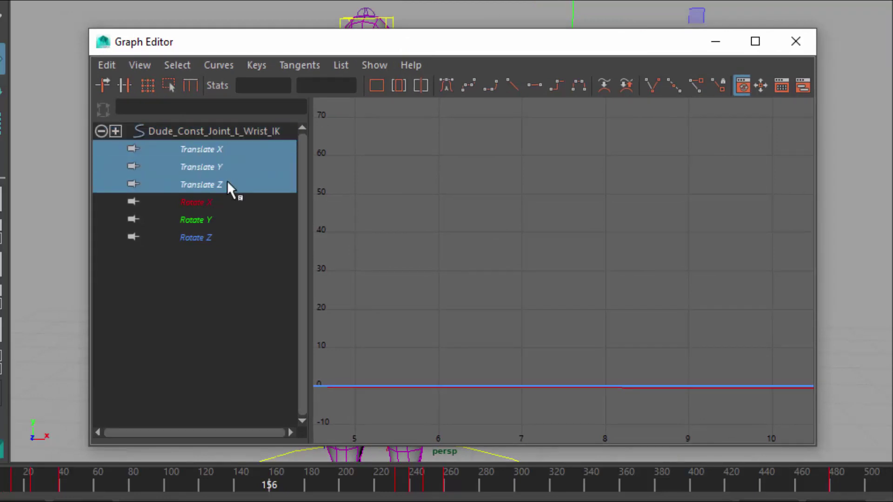
key("f")
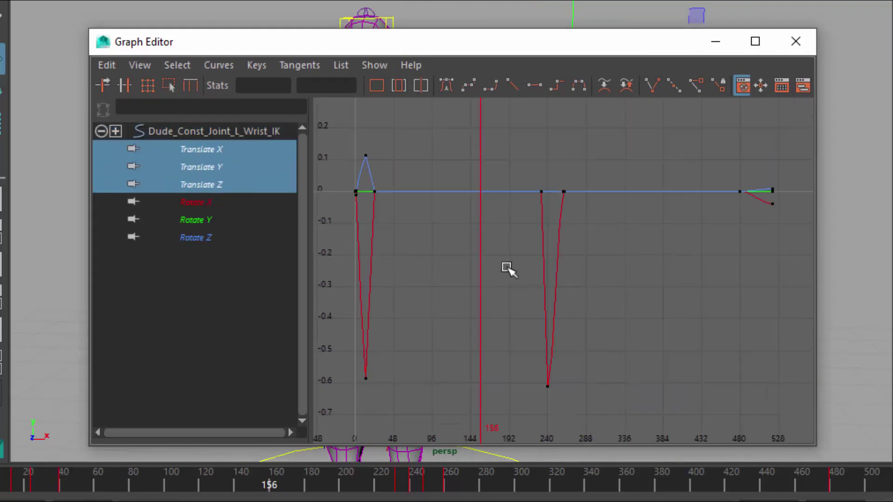
left_click(797, 43)
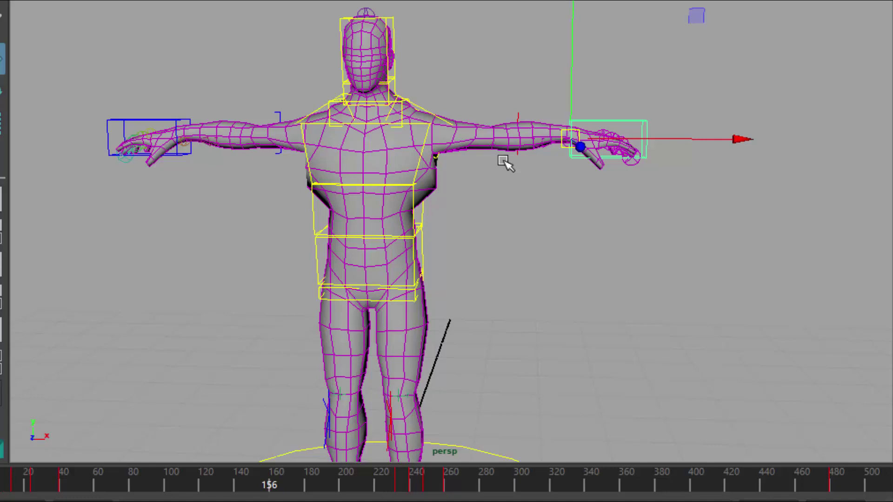
left_click(664, 265)
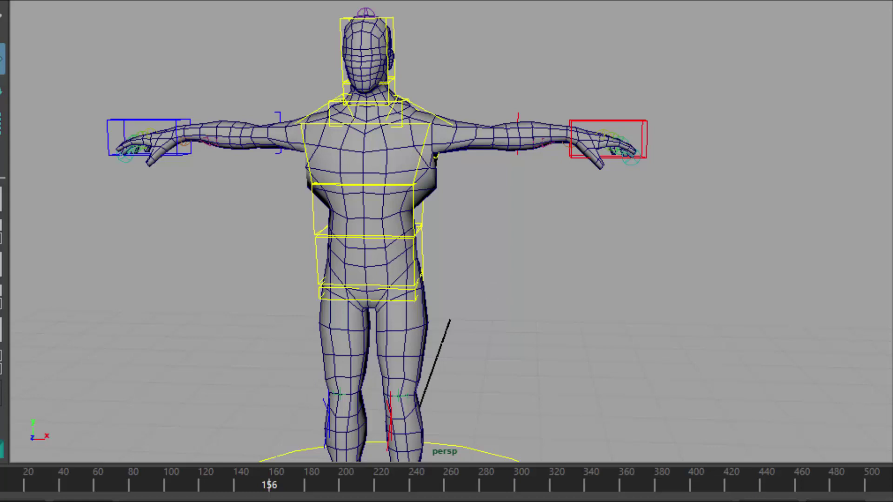
Switch to File Explorer, compare the sizes of Animated_Baseman.ma, Yoga_complete.anim and Yoga_1.anim in the Yoga_Animation folder, and return to Maya
key("alt+Tab")
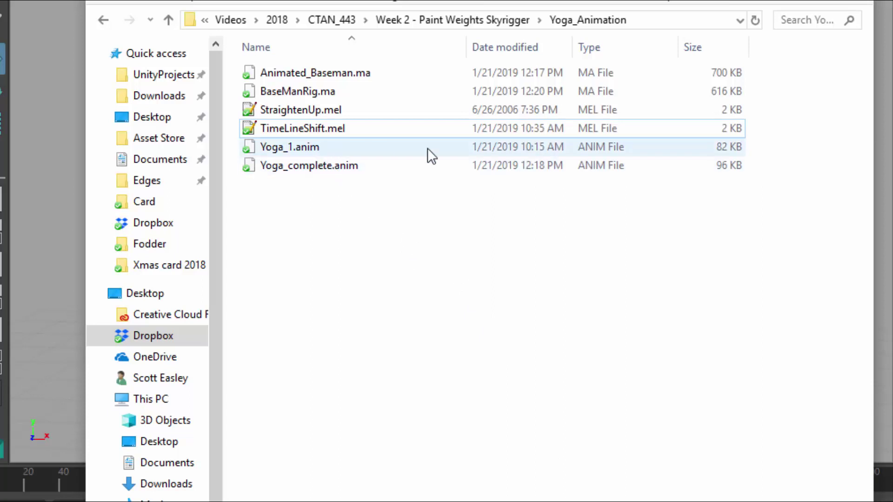
left_click(721, 169)
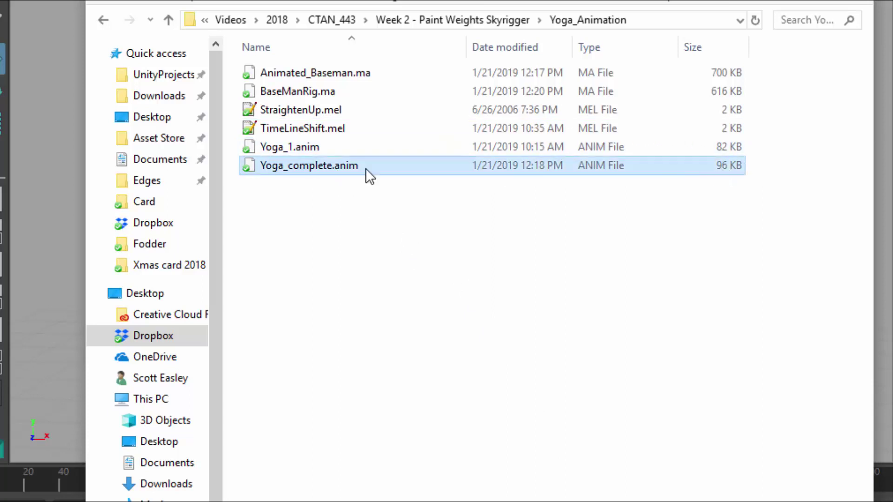
left_click(458, 74)
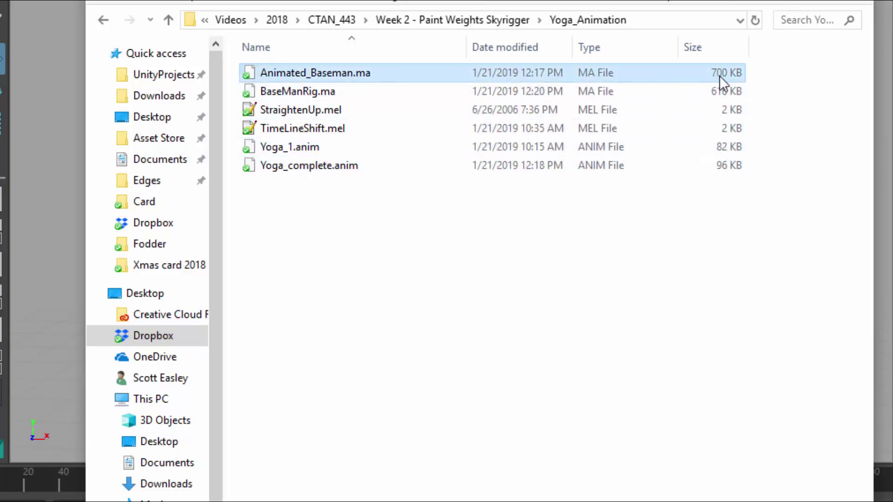
left_click(739, 165)
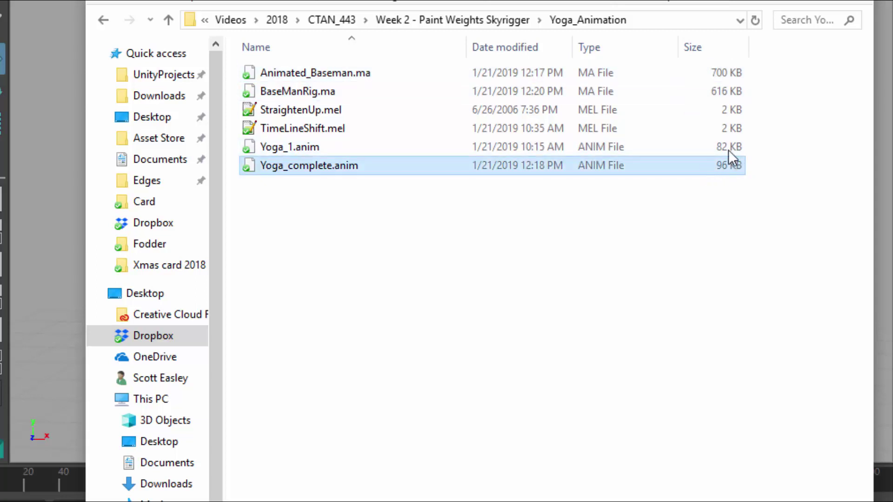
left_click(731, 145)
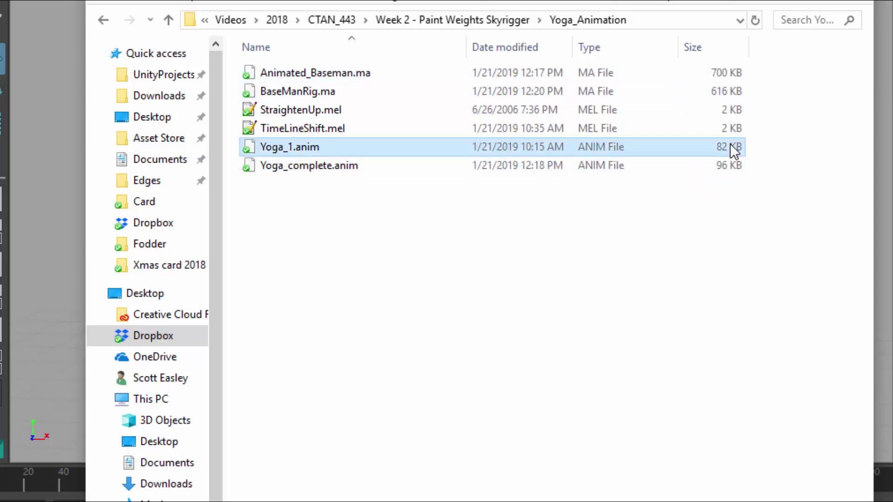
left_click_drag(297, 166, 600, 285)
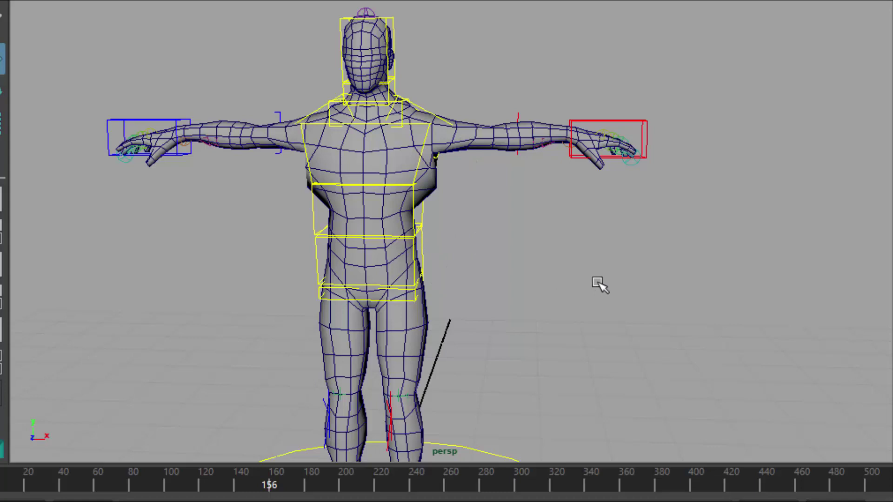
left_click_drag(598, 283, 599, 318)
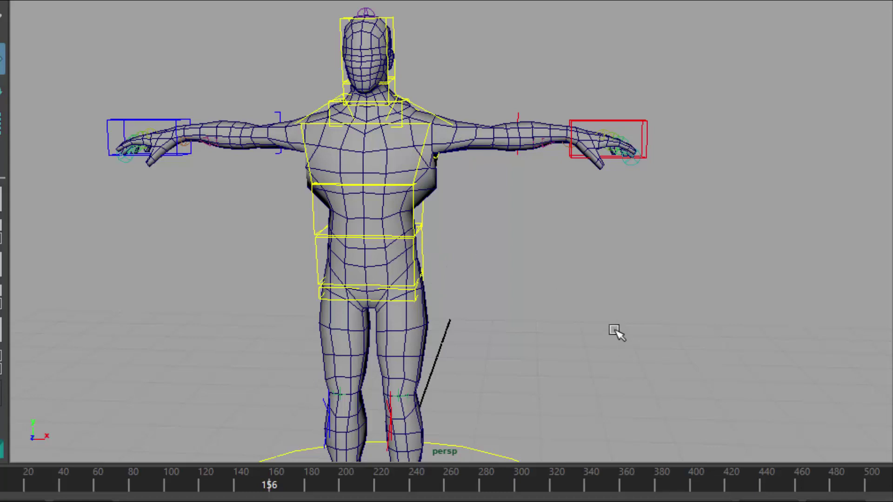